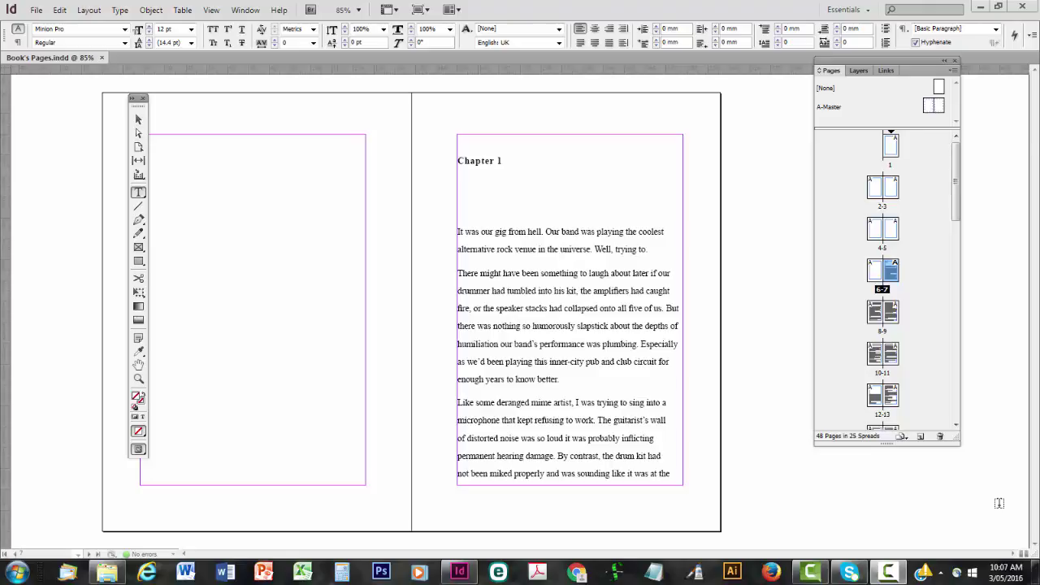
# Select all of the book's story text with the Type tool, starting from the Chapter 1 page.
pyautogui.press('Escape')
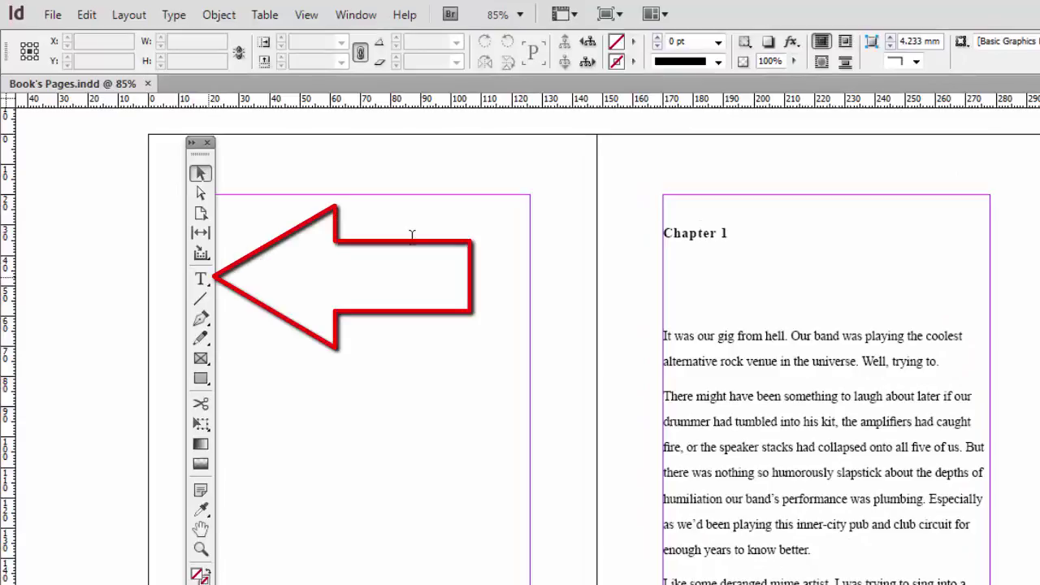
pyautogui.press('t')
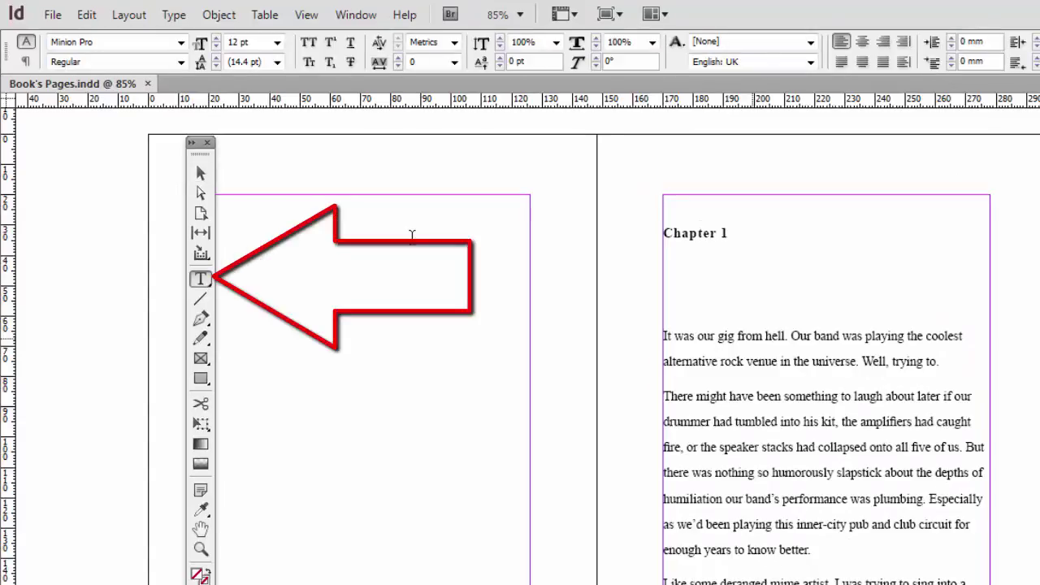
pyautogui.click(753, 336)
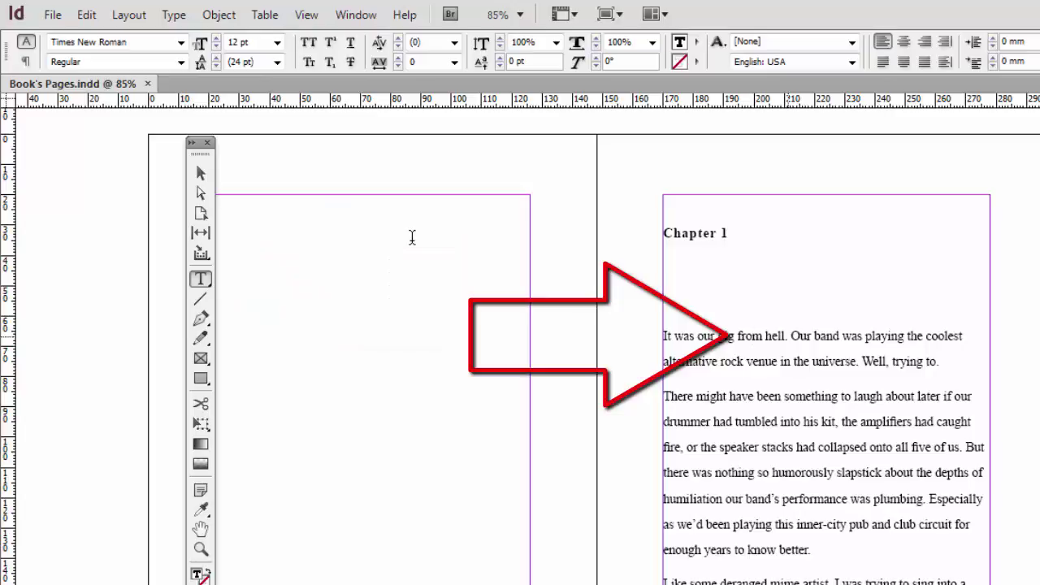
pyautogui.press('alt')
pyautogui.press('Right')
pyautogui.press('Down')
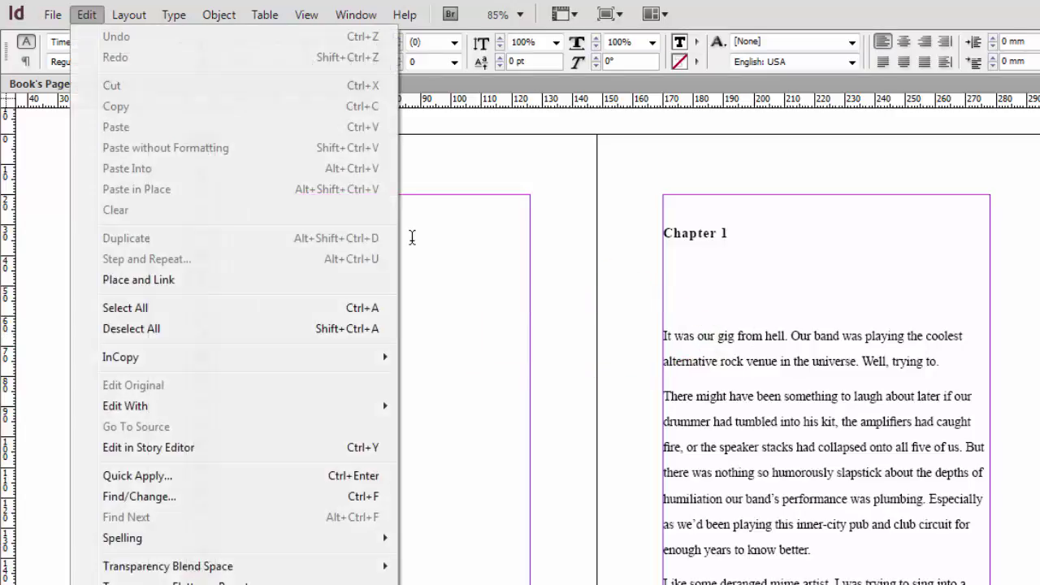
pyautogui.press('Down')
pyautogui.press('Down')
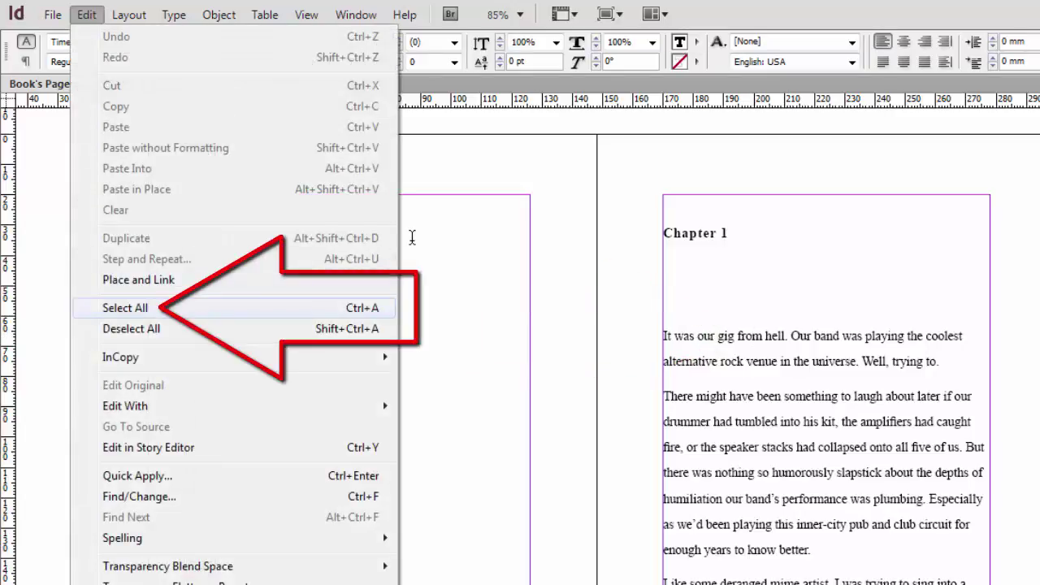
pyautogui.press('Return')
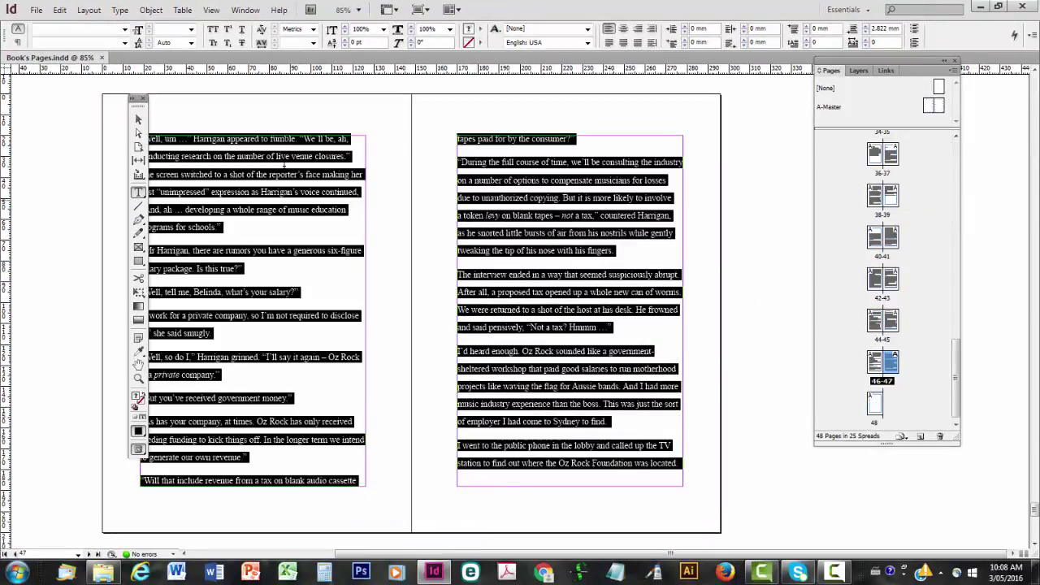
# Show the paragraph styles for the selected text and revert its local formatting to the Normal style's font and leading.
pyautogui.hotkey('alt', 'pageup')
pyautogui.hotkey('alt', 'pageup')
pyautogui.hotkey('alt', 'pageup')
pyautogui.hotkey('alt', 'pageup')
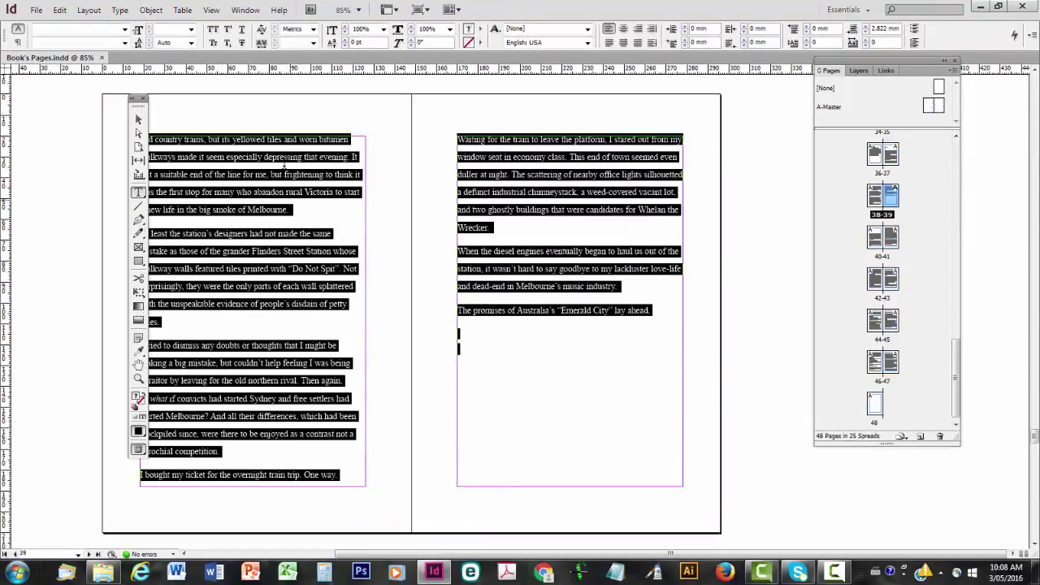
pyautogui.scroll(15, 883, 276)
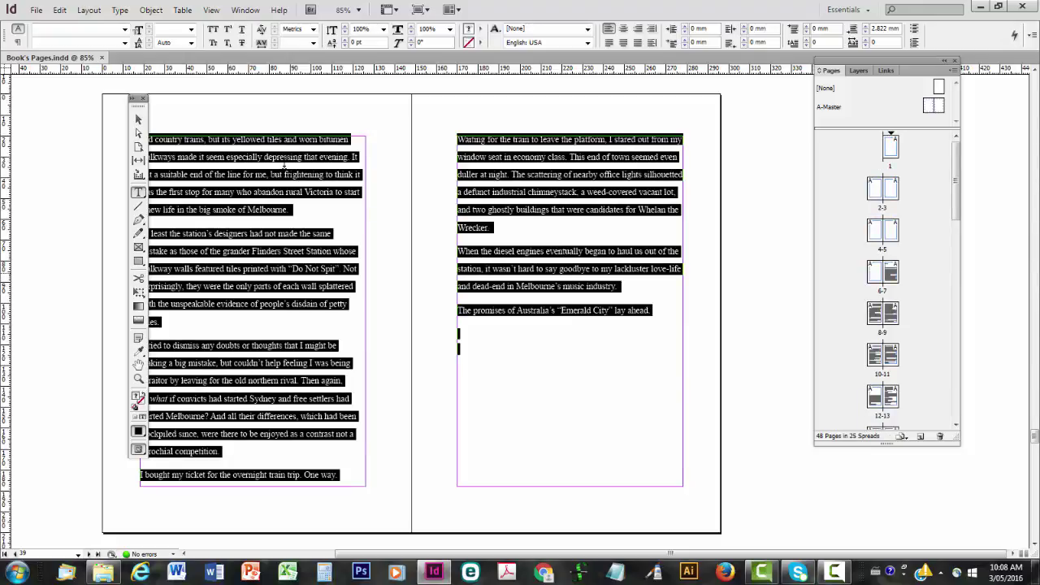
pyautogui.hotkey('ctrl', 'pageup')
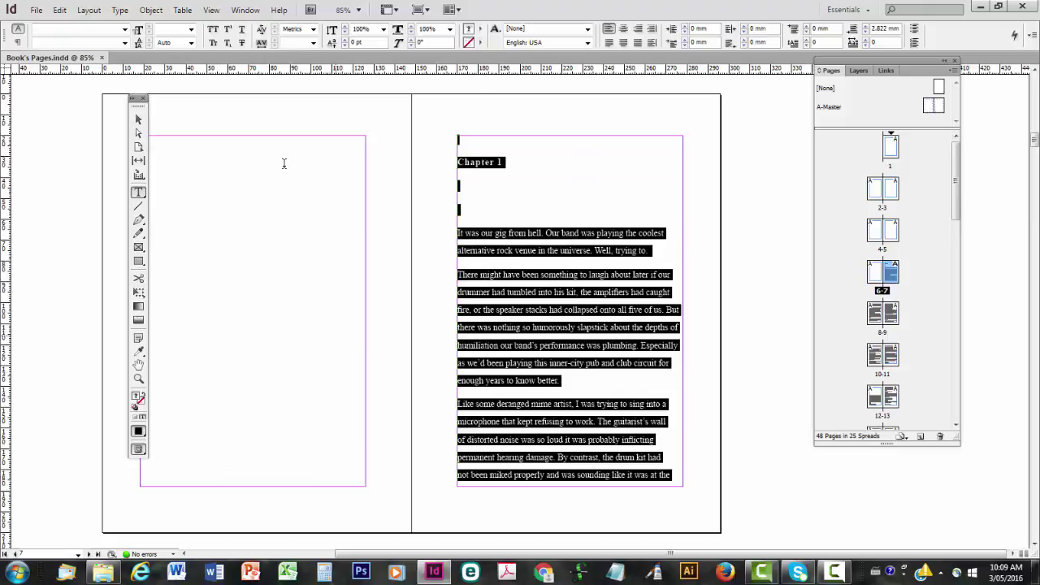
pyautogui.hotkey('alt', 't')
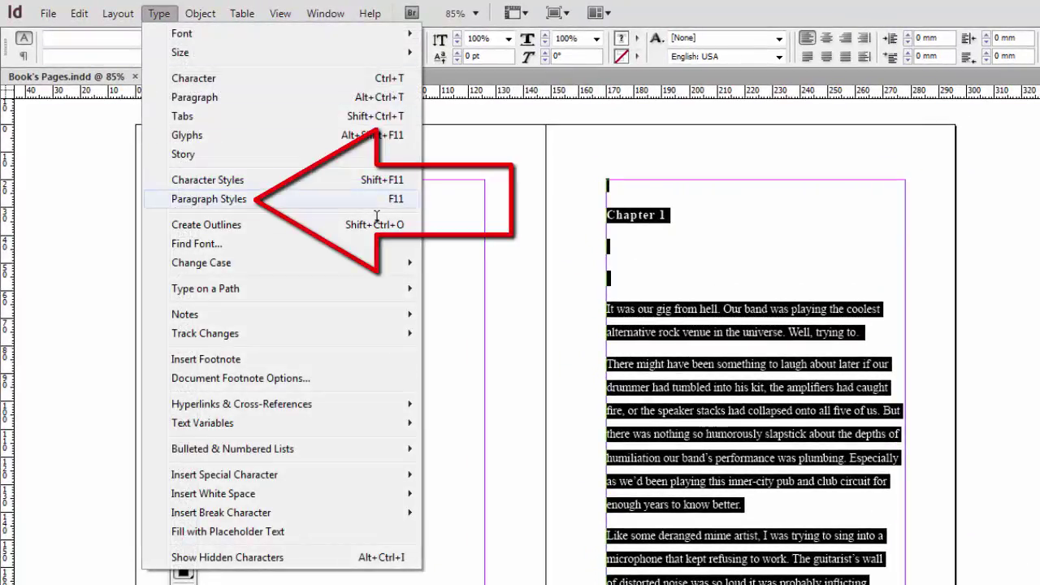
pyautogui.press('Return')
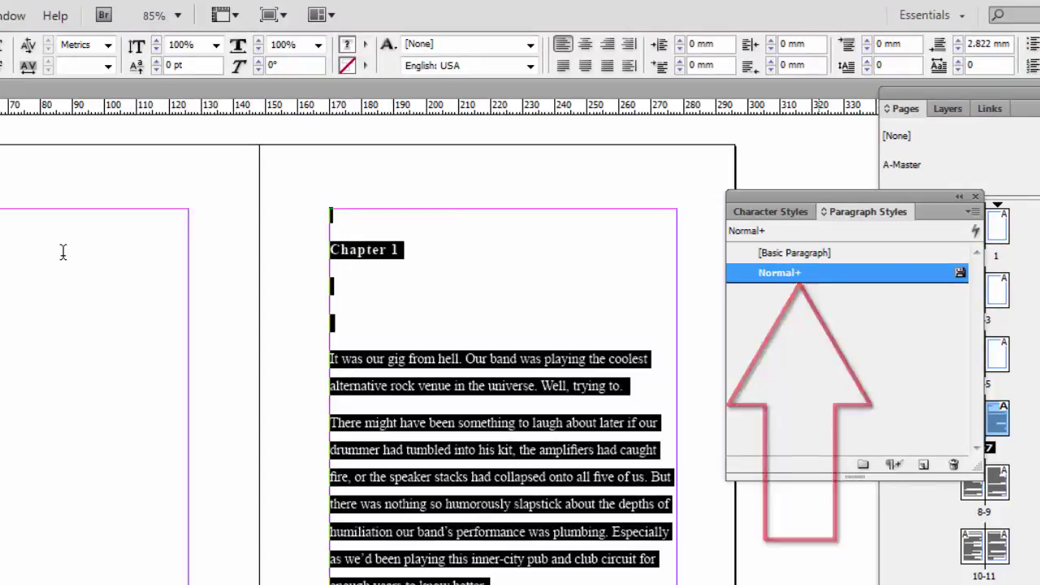
pyautogui.hotkey('ctrl', 'z')
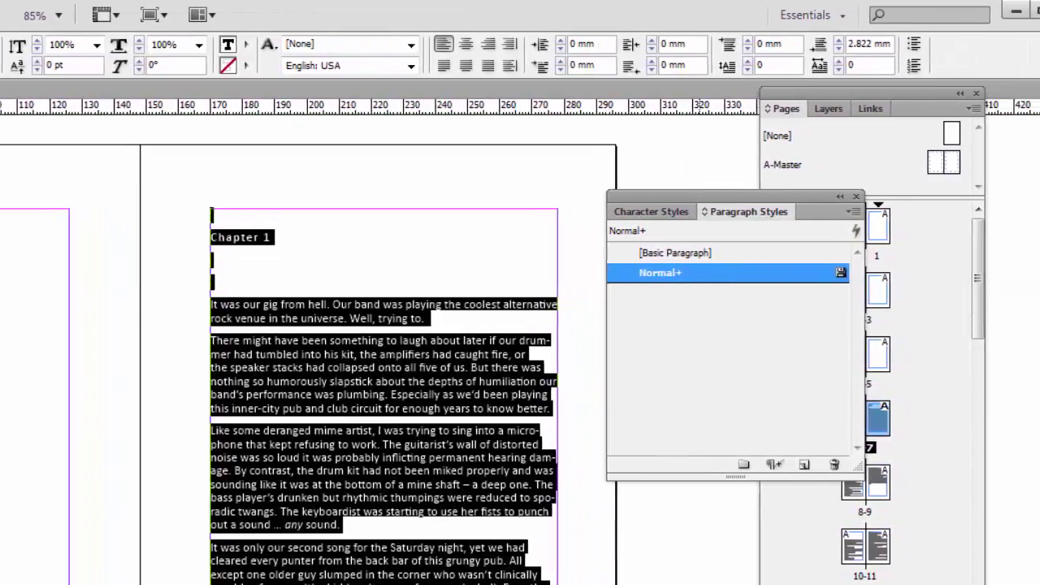
# Open the Normal paragraph style for editing and rename it Body Text.
pyautogui.rightClick(698, 274)
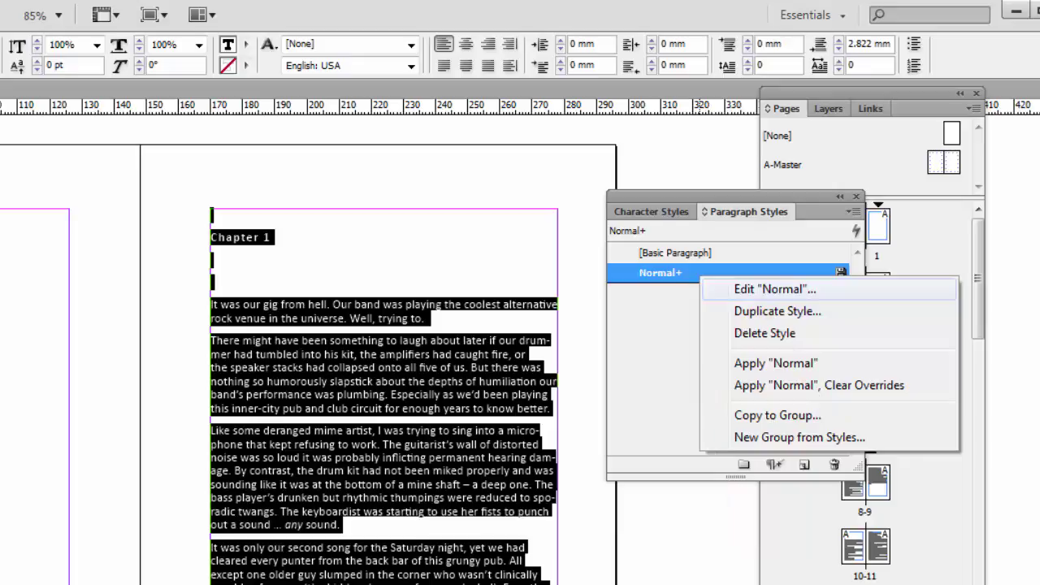
pyautogui.click(775, 289)
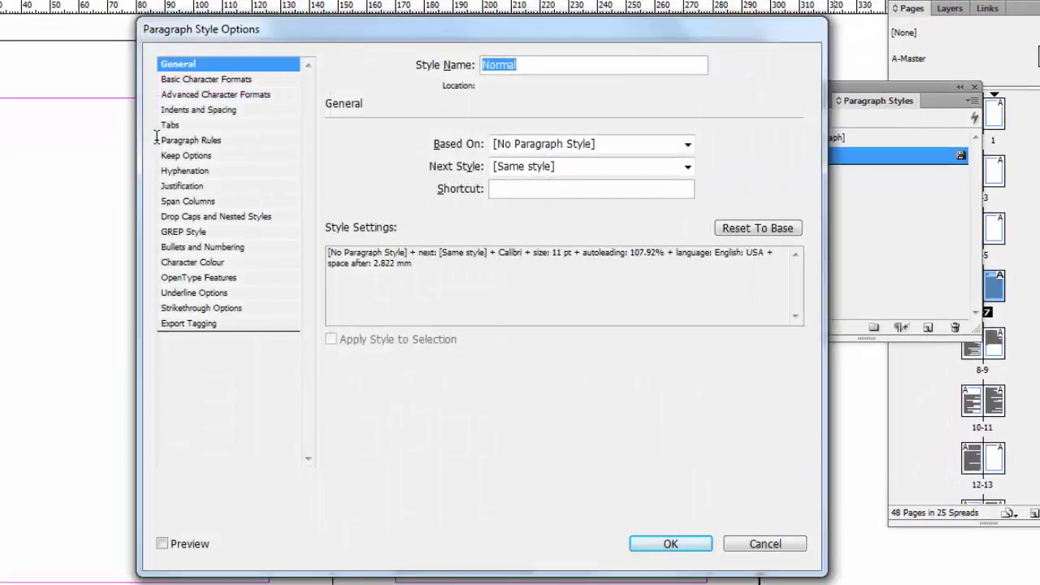
pyautogui.press('Right')
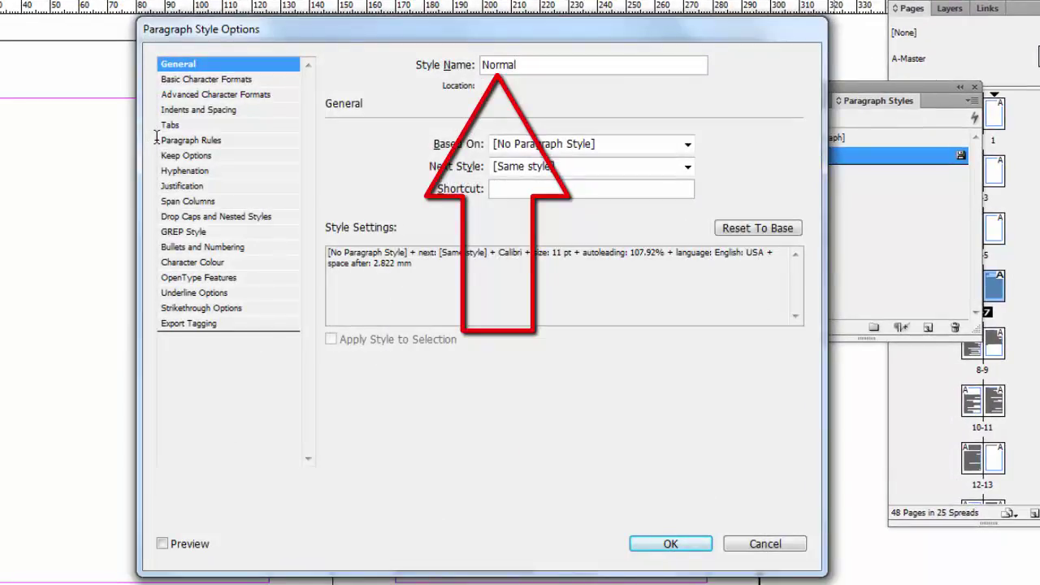
pyautogui.press('BackSpace')
pyautogui.press('BackSpace')
pyautogui.press('BackSpace')
pyautogui.press('BackSpace')
pyautogui.press('BackSpace')
pyautogui.press('BackSpace')
pyautogui.write('Body ')
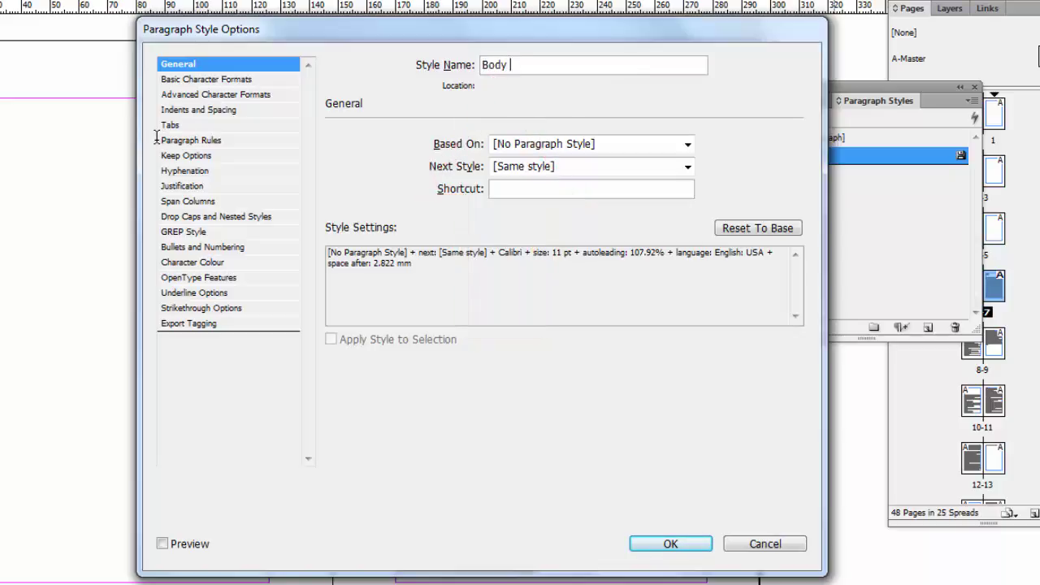
pyautogui.write('Text')
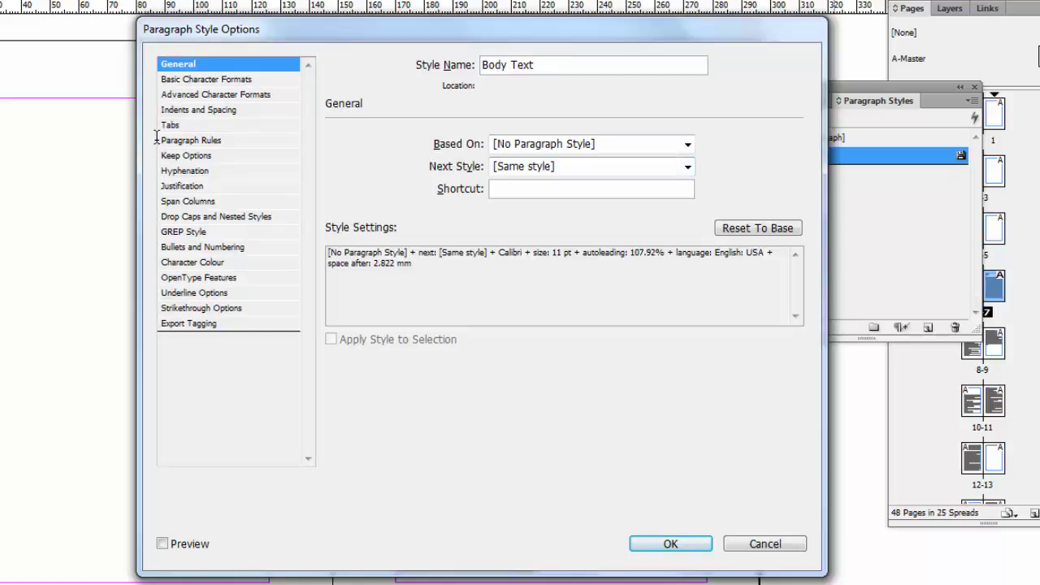
# Set the Body Text style's font family to Adobe Garamond Pro and its size to 11.5 pt.
pyautogui.hotkey('ctrl', '2')
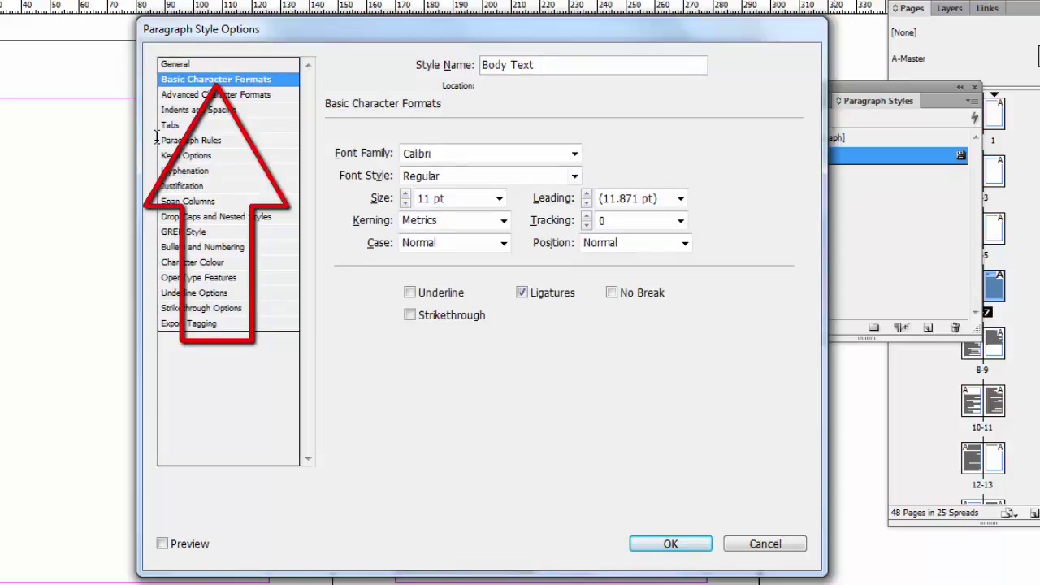
pyautogui.click(574, 153)
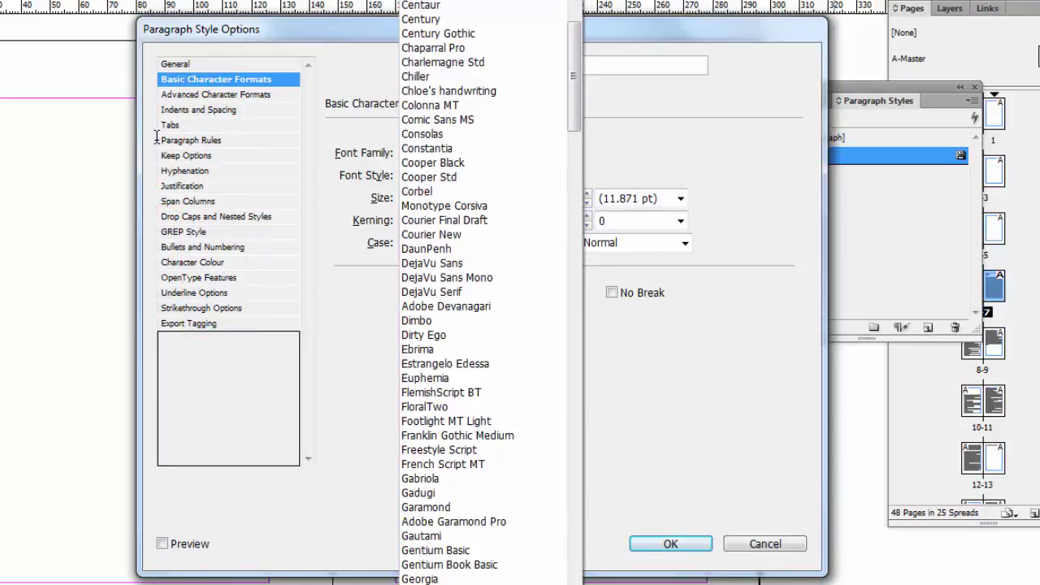
pyautogui.moveTo(574, 76); pyautogui.dragTo(575, 115)
pyautogui.scroll(-3, 159, 138)
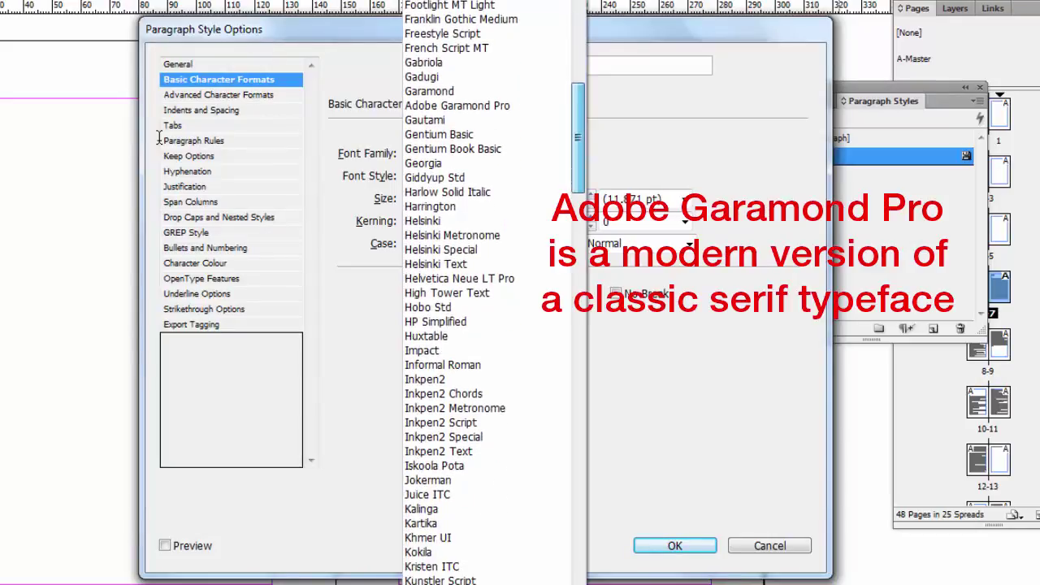
pyautogui.scroll(1, 159, 138)
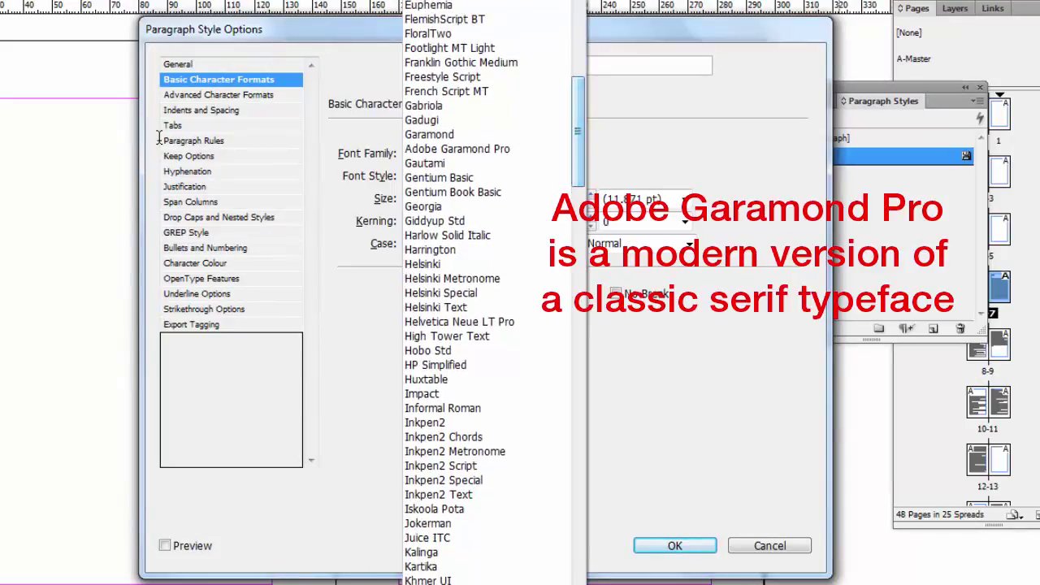
pyautogui.press('Down')
pyautogui.press('Up')
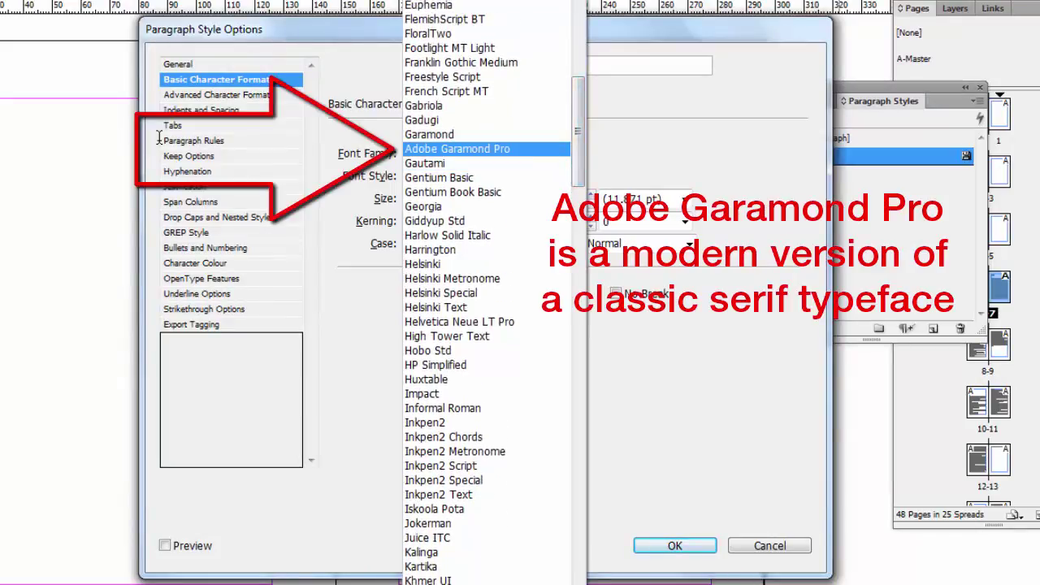
pyautogui.scroll(-5, 160, 138)
pyautogui.press('Return')
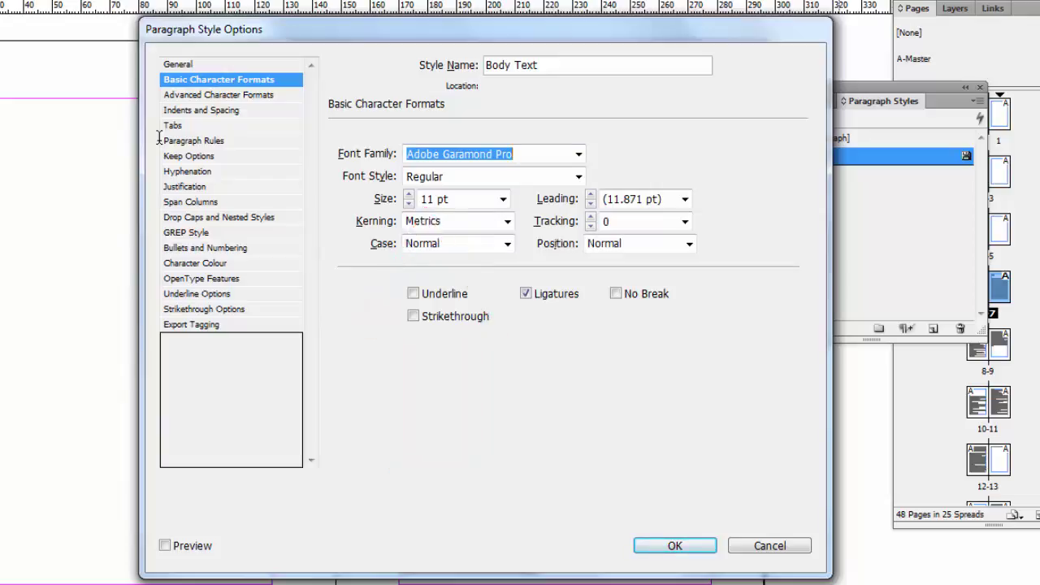
pyautogui.click(434, 200)
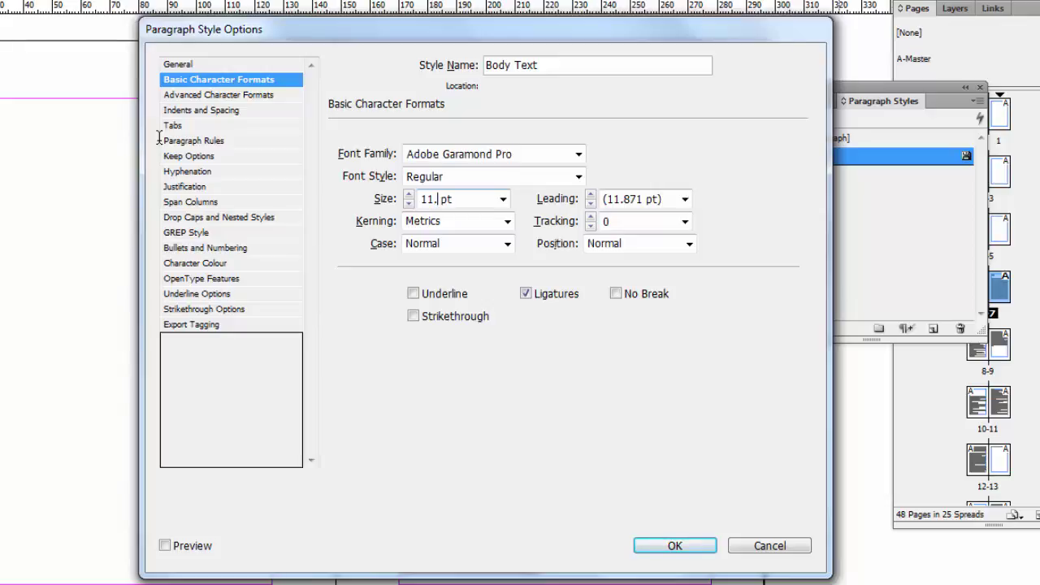
pyautogui.write('.5')
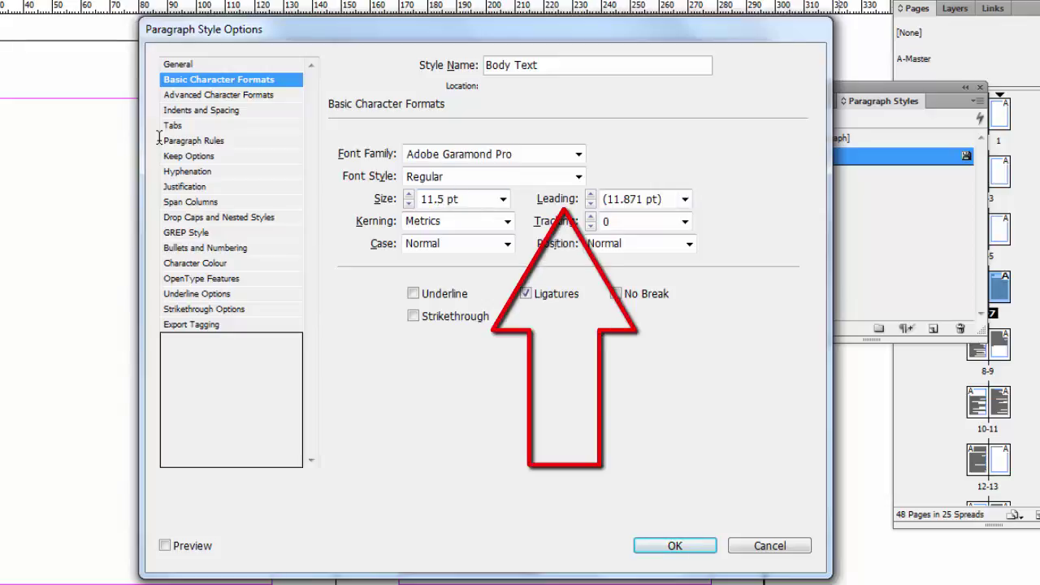
pyautogui.press('Tab')
# Set the Body Text style's leading to 15 pt.
pyautogui.click(685, 199)
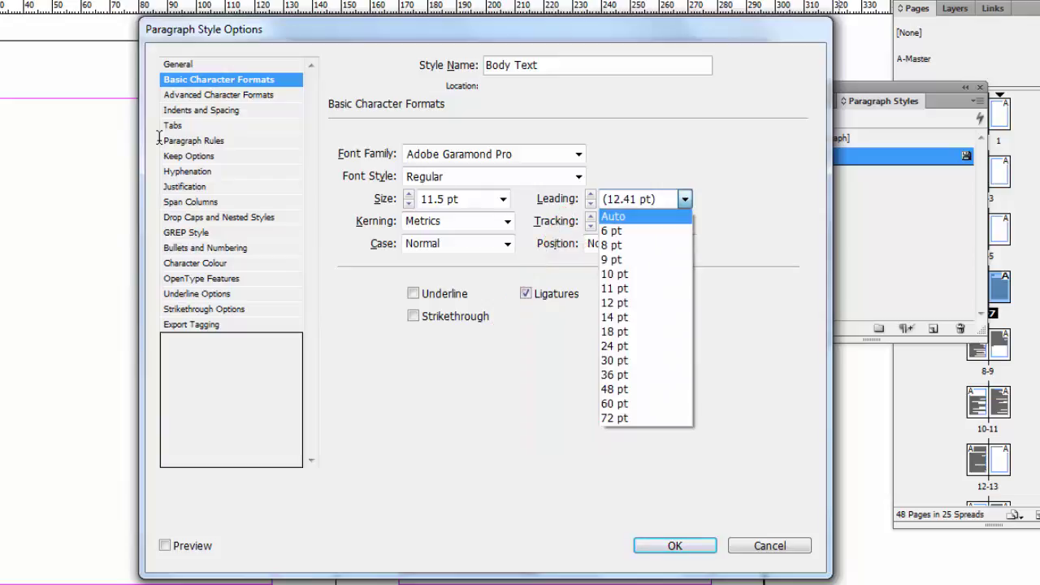
pyautogui.press('Down')
pyautogui.press('Down')
pyautogui.press('Down')
pyautogui.press('Down')
pyautogui.press('Down')
pyautogui.press('Down')
pyautogui.press('Down')
pyautogui.press('Return')
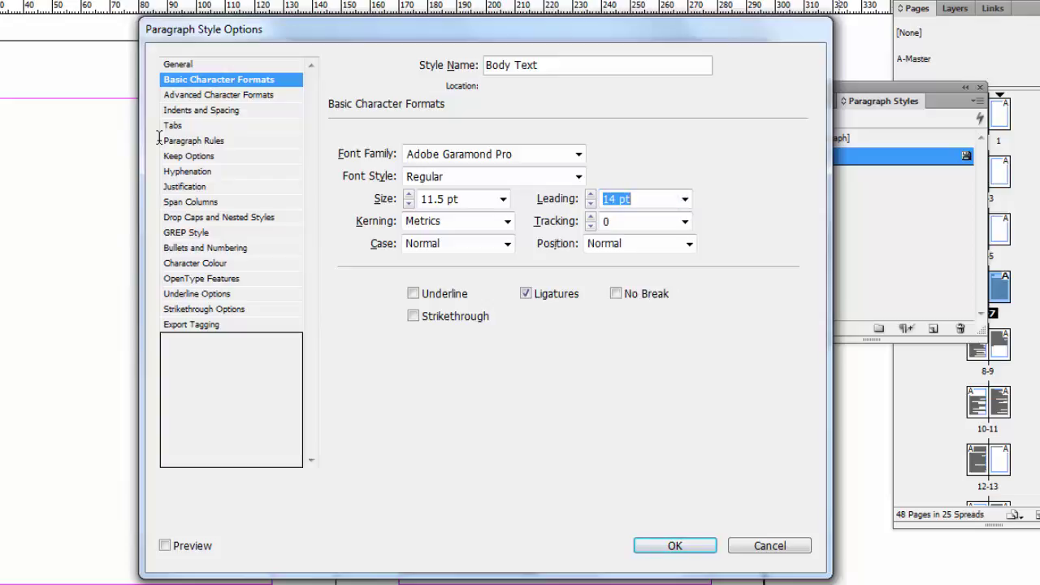
pyautogui.press('Up')
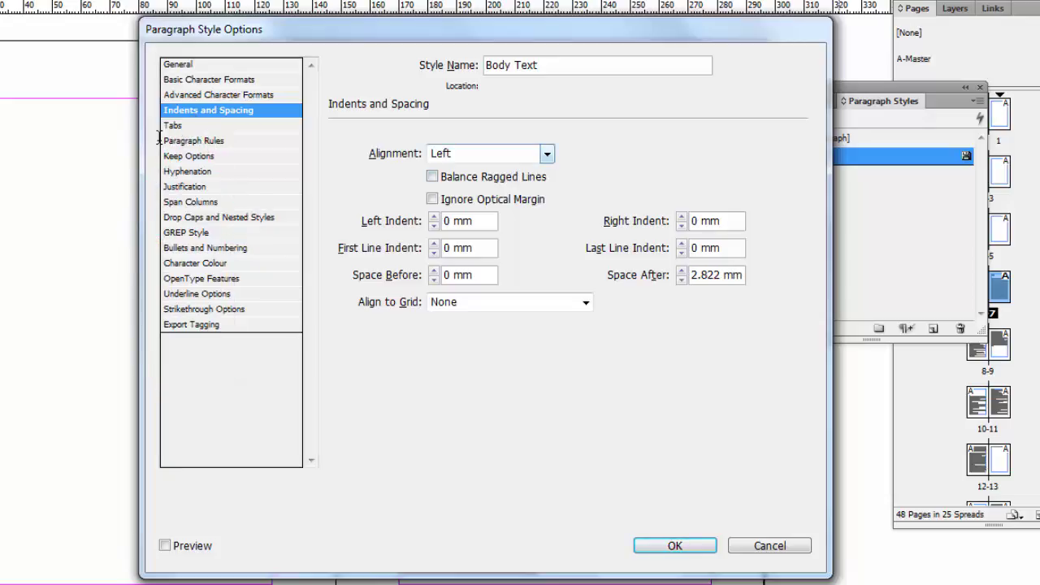
# Set the Body Text style's alignment to Left Justify in its indents and spacing options.
pyautogui.click(547, 153)
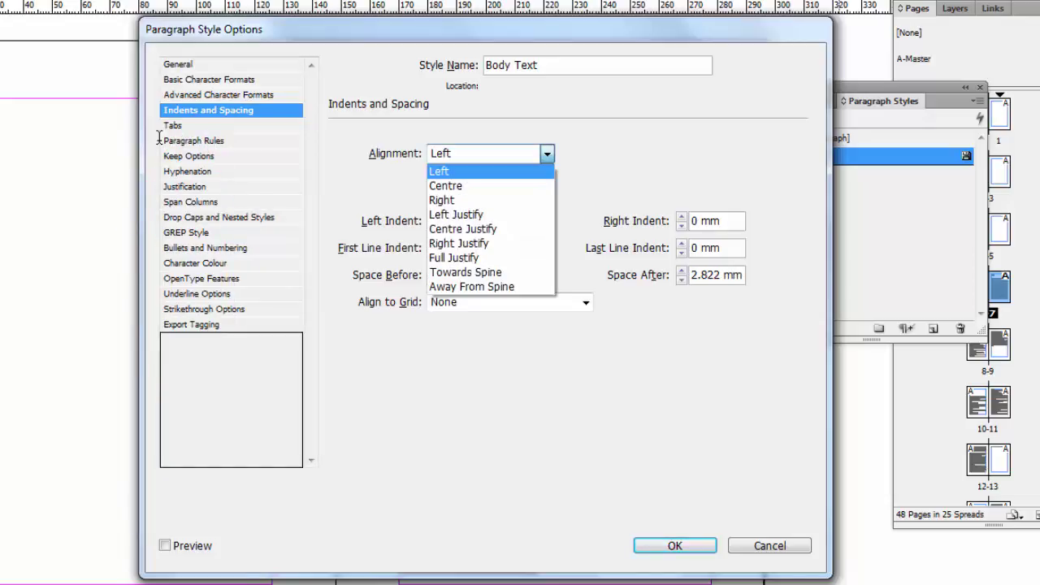
pyautogui.press('Down')
pyautogui.press('Down')
pyautogui.press('Down')
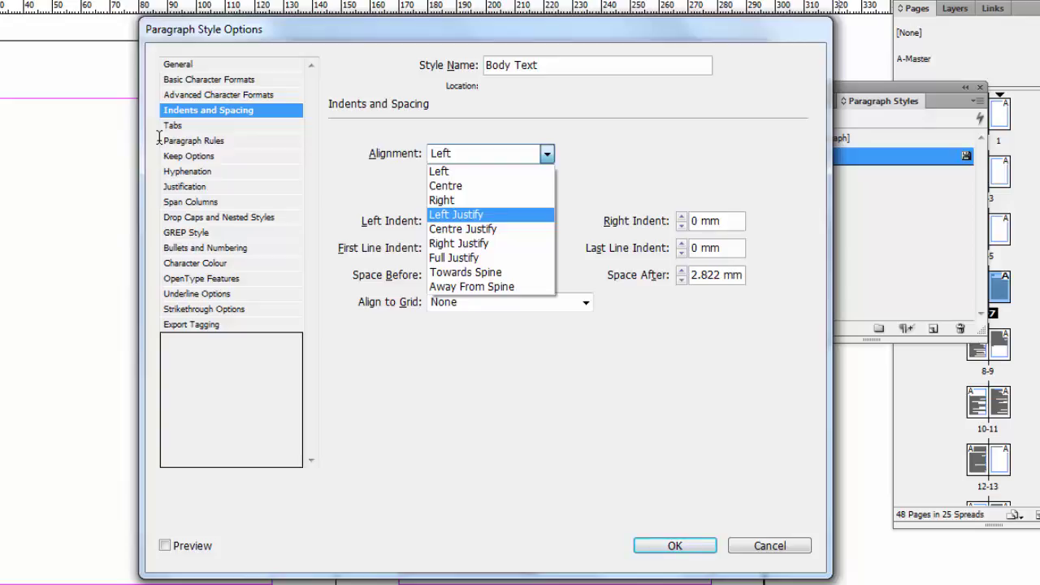
pyautogui.press('Return')
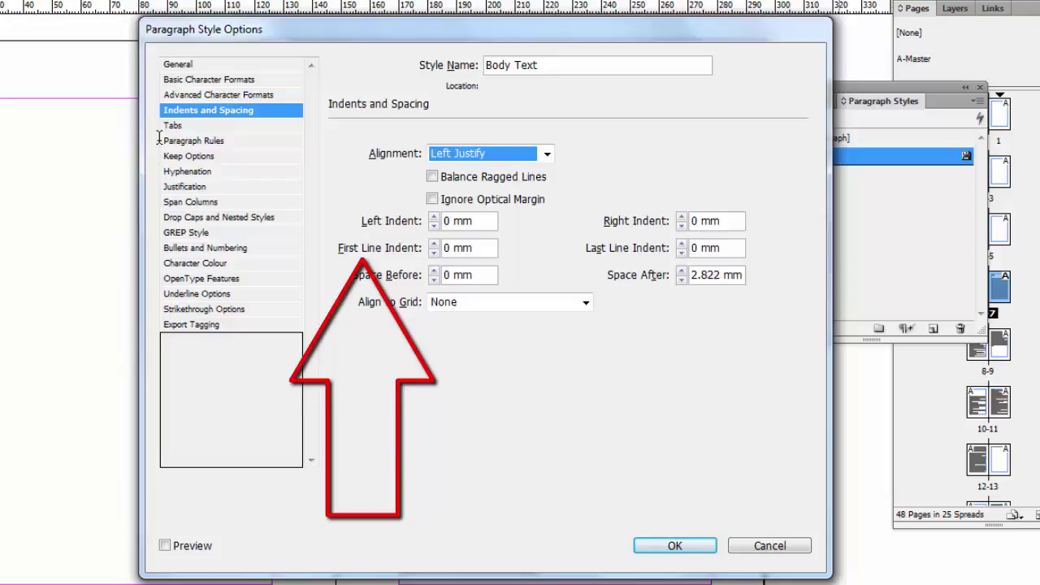
# Set the style's first line indent to 5 mm and apply the Body Text style changes.
pyautogui.press('Up')
pyautogui.press('Up')
pyautogui.press('Up')
pyautogui.press('Up')
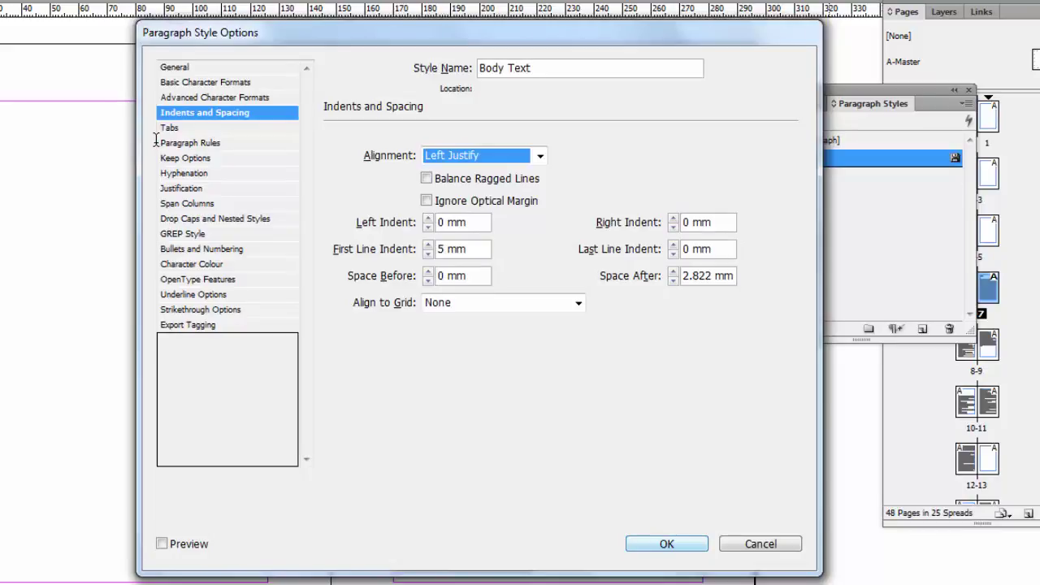
pyautogui.press('Return')
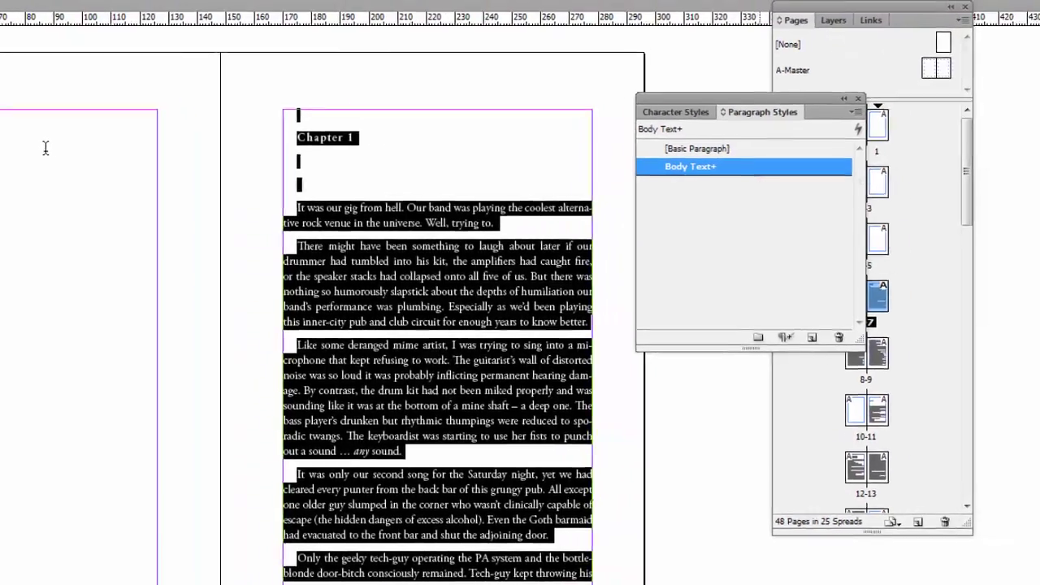
# Set the Body Text style's space after to 0 mm and apply the style changes.
pyautogui.rightClick(870, 159)
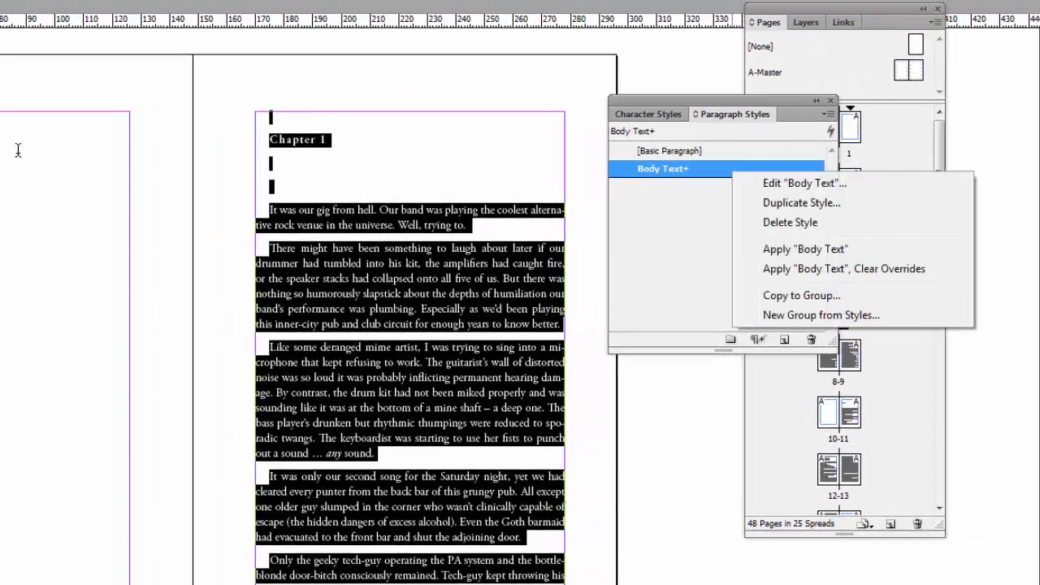
pyautogui.press('Down')
pyautogui.press('Return')
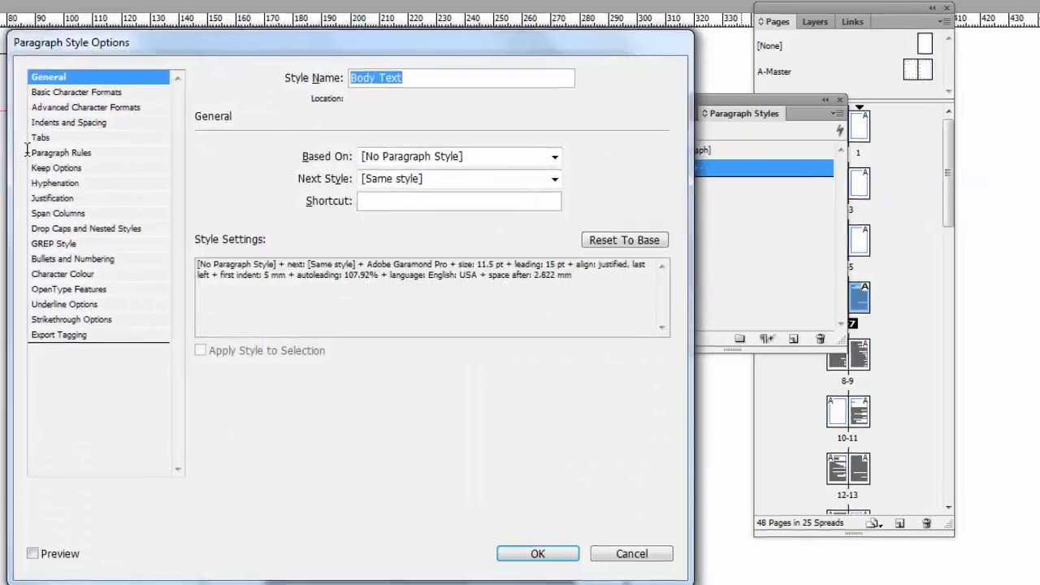
pyautogui.hotkey('ctrl', '4')
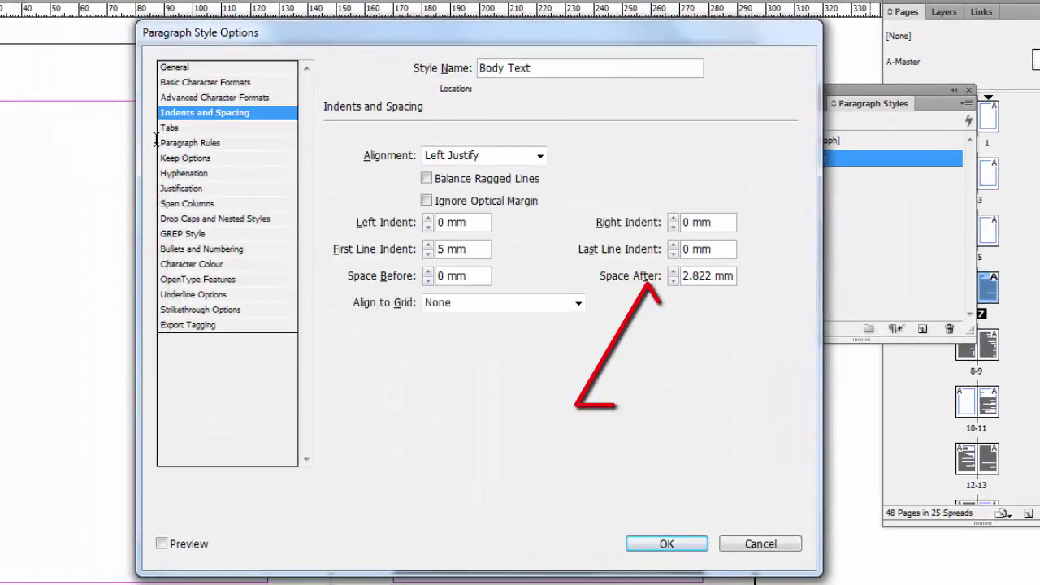
pyautogui.press('Down')
pyautogui.press('Down')
pyautogui.press('Down')
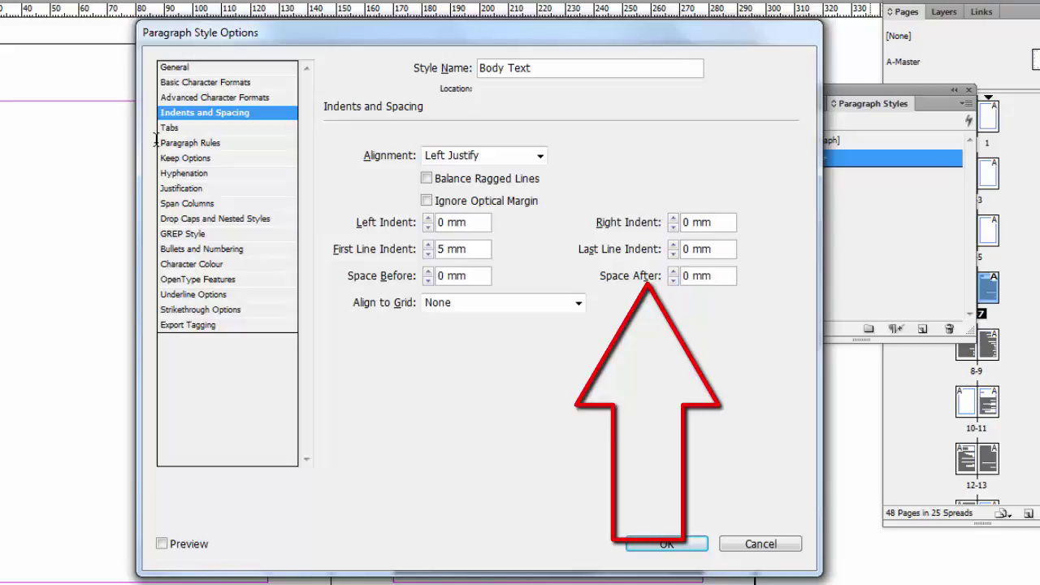
pyautogui.press('Return')
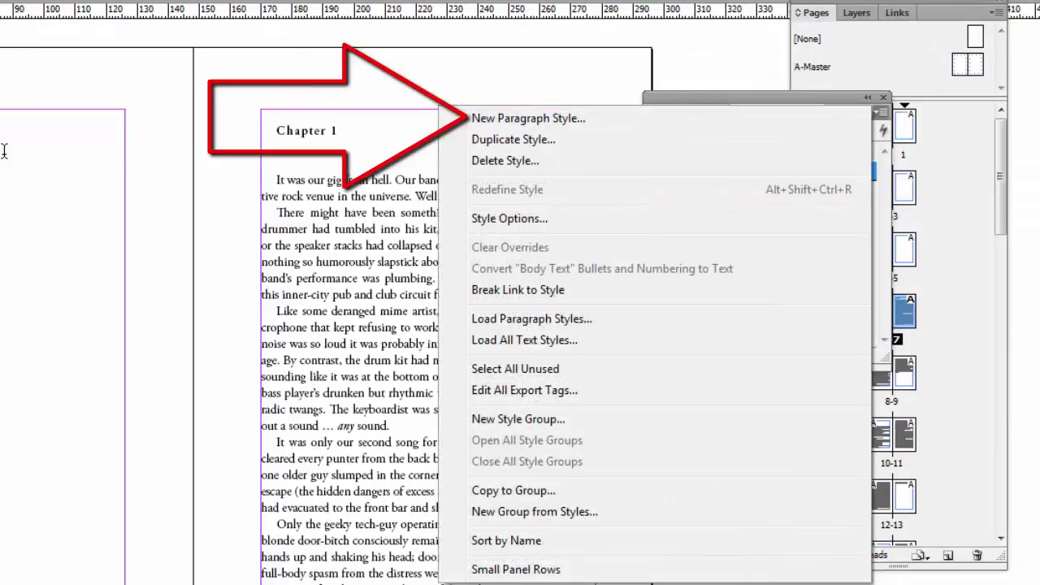
# Start a new paragraph style based on Body Text and name it Body Text Opener.
pyautogui.press('Down')
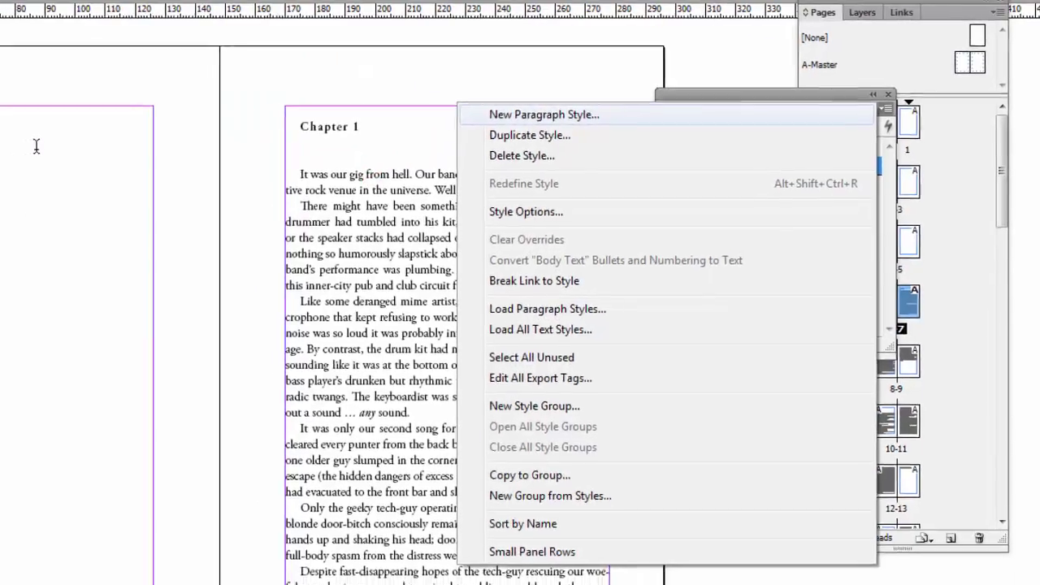
pyautogui.press('Return')
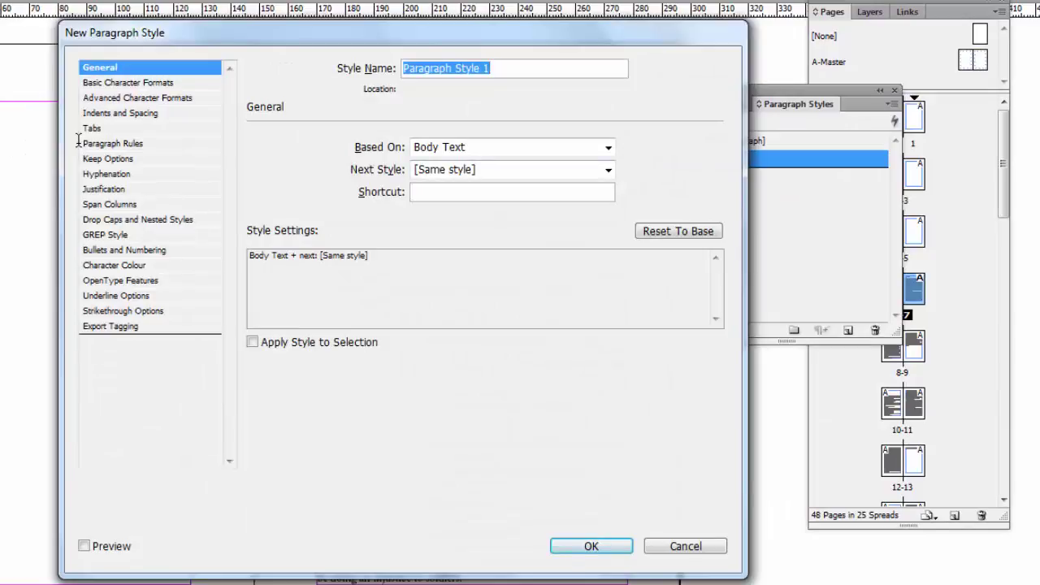
pyautogui.write('Bod')
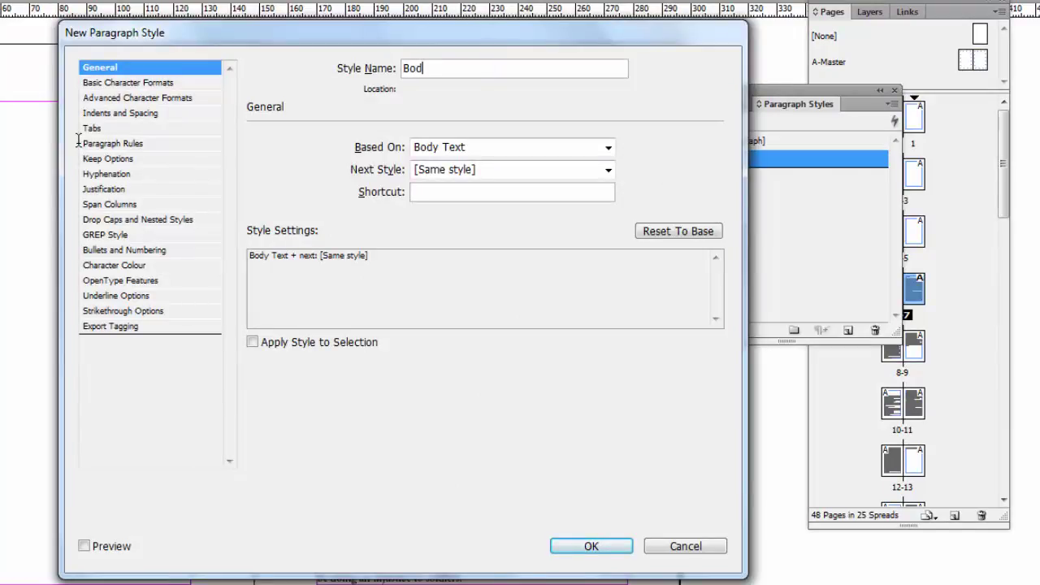
pyautogui.write('y Text Opener')
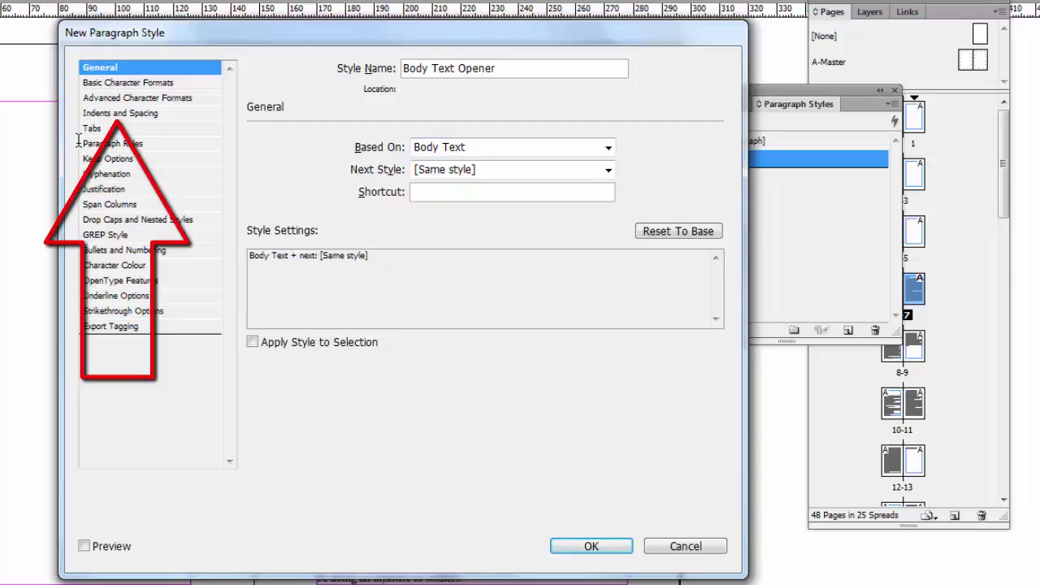
# Set the Body Text Opener style's first line indent to 0 mm, save it and apply it to Chapter 1's opening paragraph.
pyautogui.hotkey('ctrl', '4')
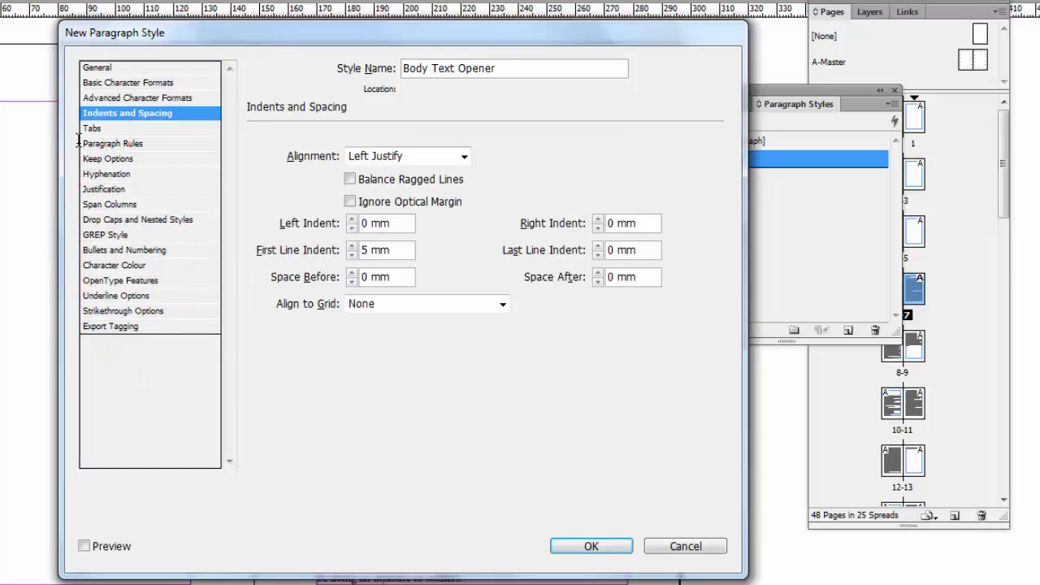
pyautogui.press('Down')
pyautogui.press('Down')
pyautogui.press('Down')
pyautogui.press('Down')
pyautogui.press('Down')
pyautogui.press('Return')
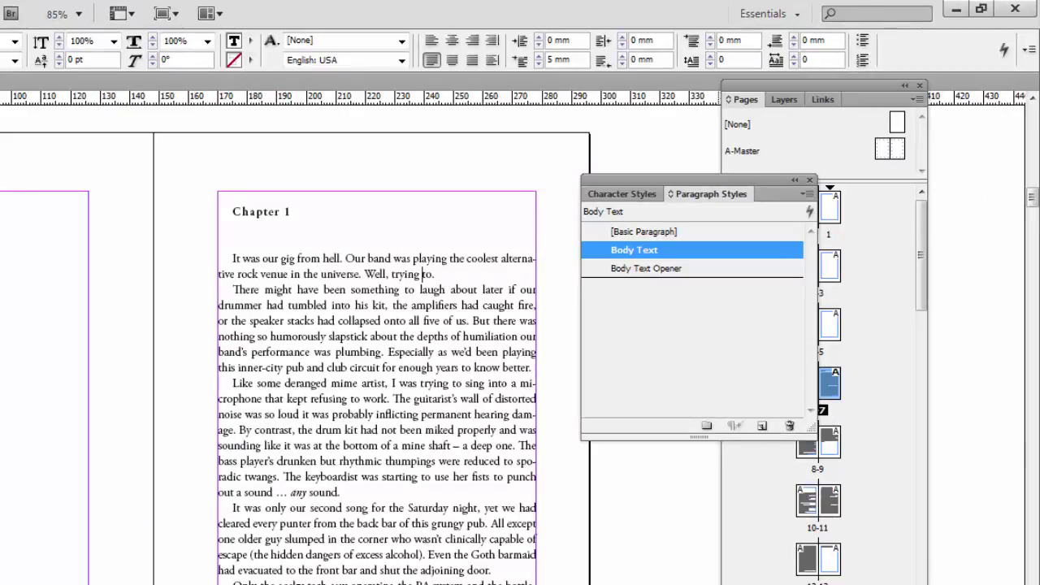
pyautogui.click(646, 268)
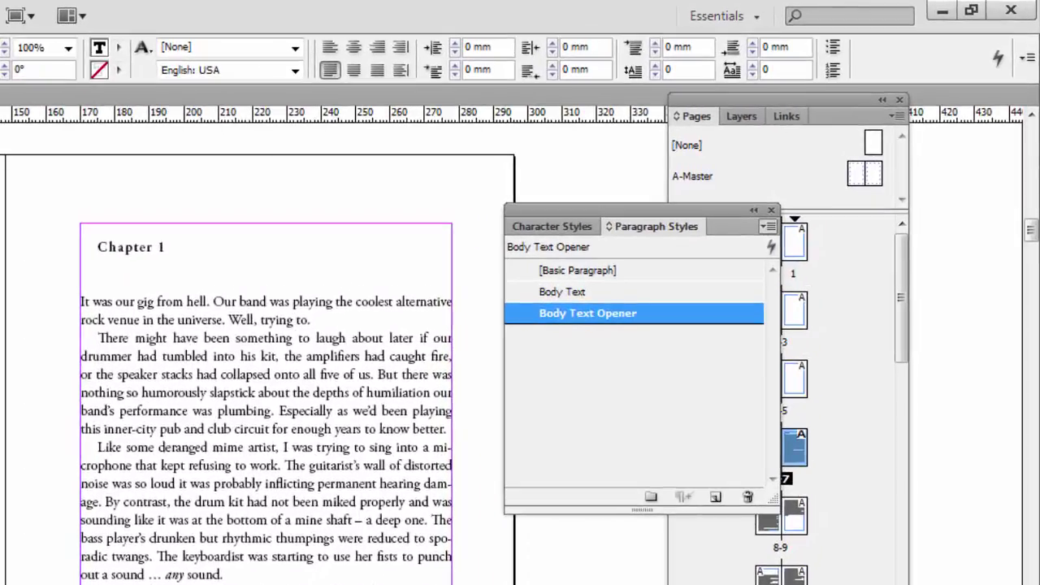
# Start a new paragraph style named Chapter Heading and base it on [No Paragraph Style].
pyautogui.click(807, 194)
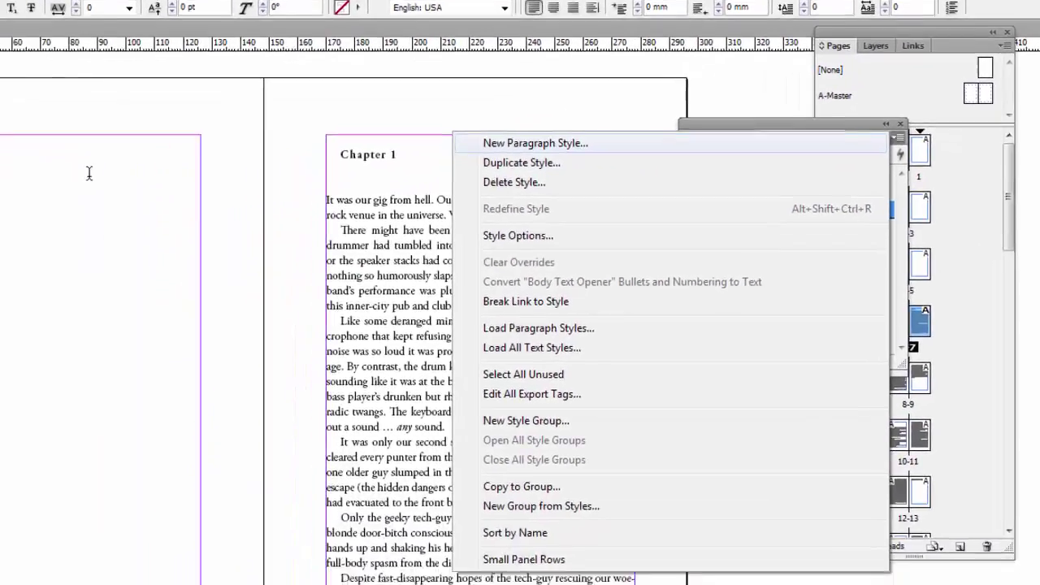
pyautogui.click(332, 234)
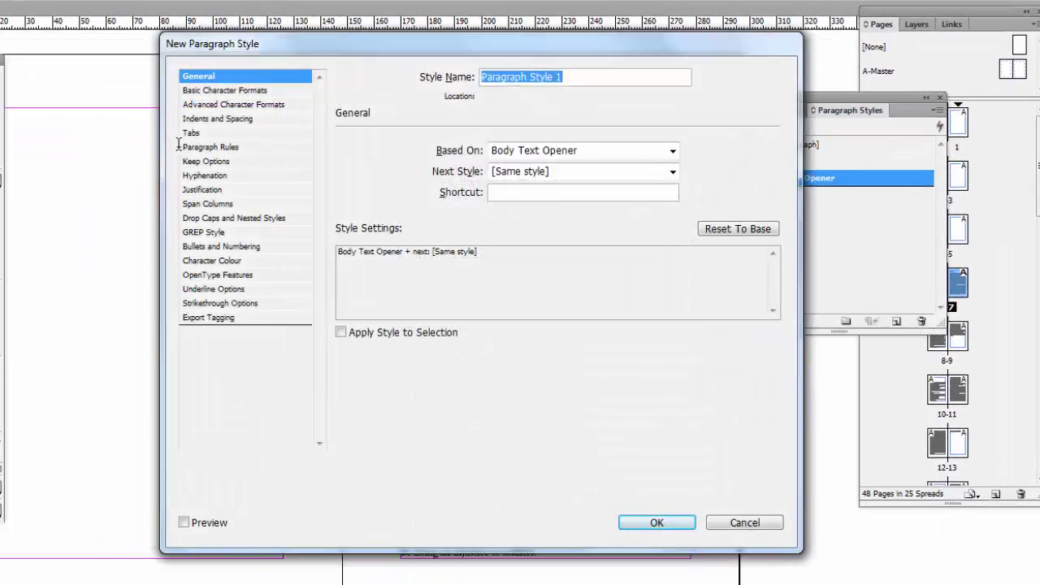
pyautogui.write('Chapter Heading')
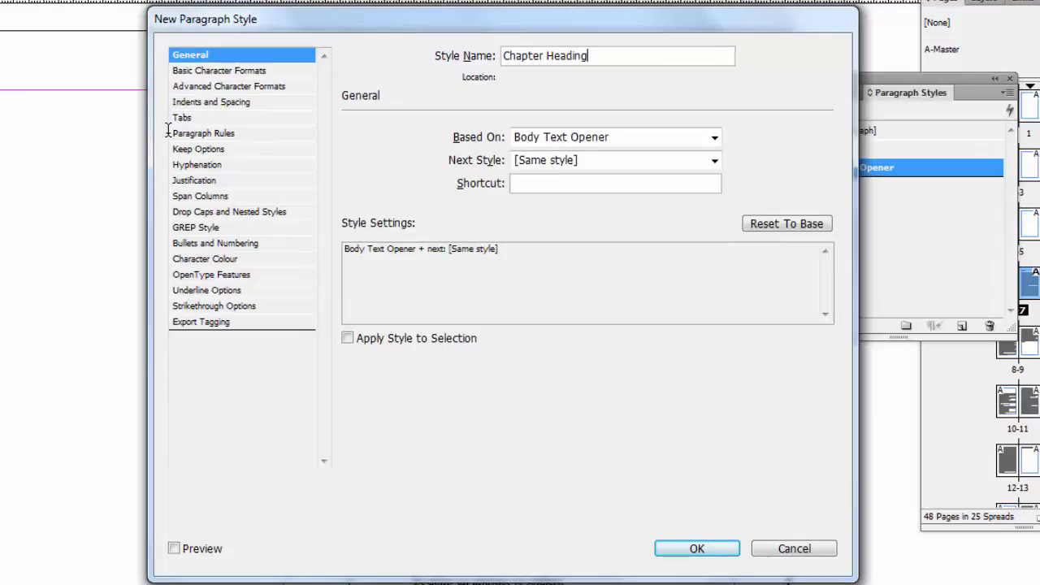
pyautogui.press('Tab')
pyautogui.hotkey('alt', 'Down')
pyautogui.press('Home')
pyautogui.press('Return')
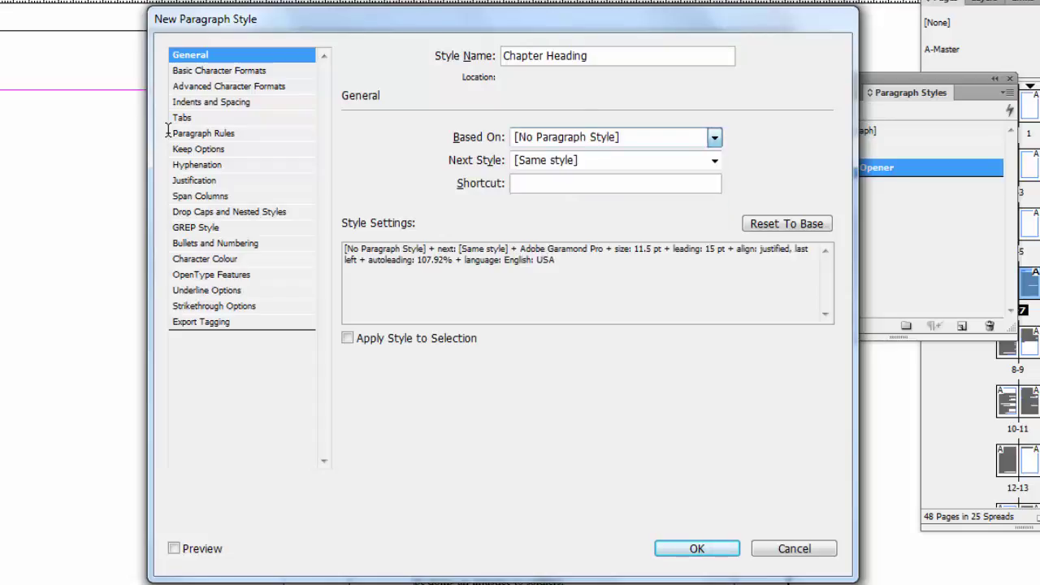
# Set the Chapter Heading style's font family to Calibri in its basic character formats.
pyautogui.hotkey('shift', 'Tab')
pyautogui.hotkey('shift', 'Tab')
pyautogui.press('Down')
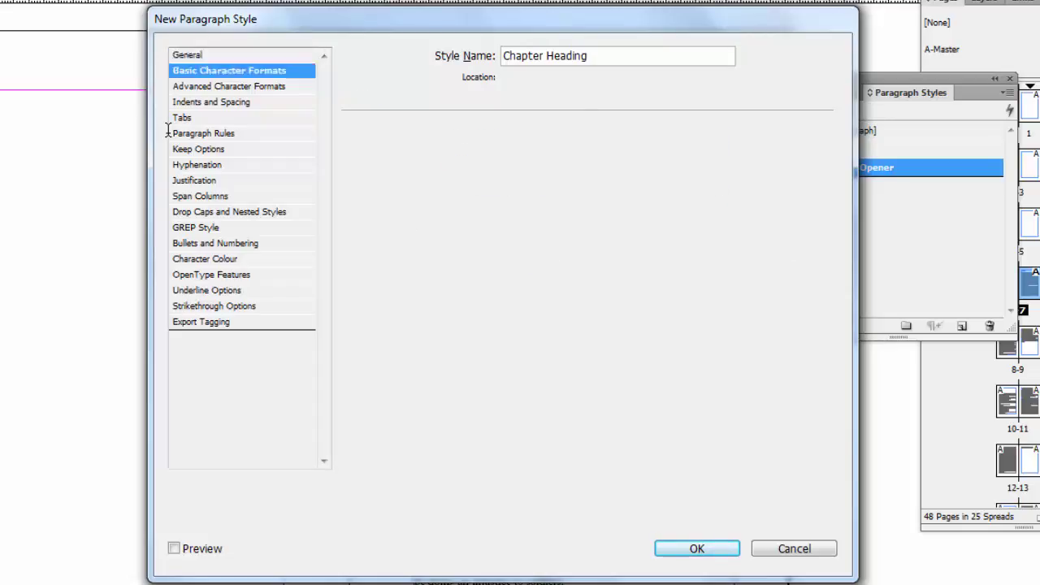
pyautogui.press('Tab')
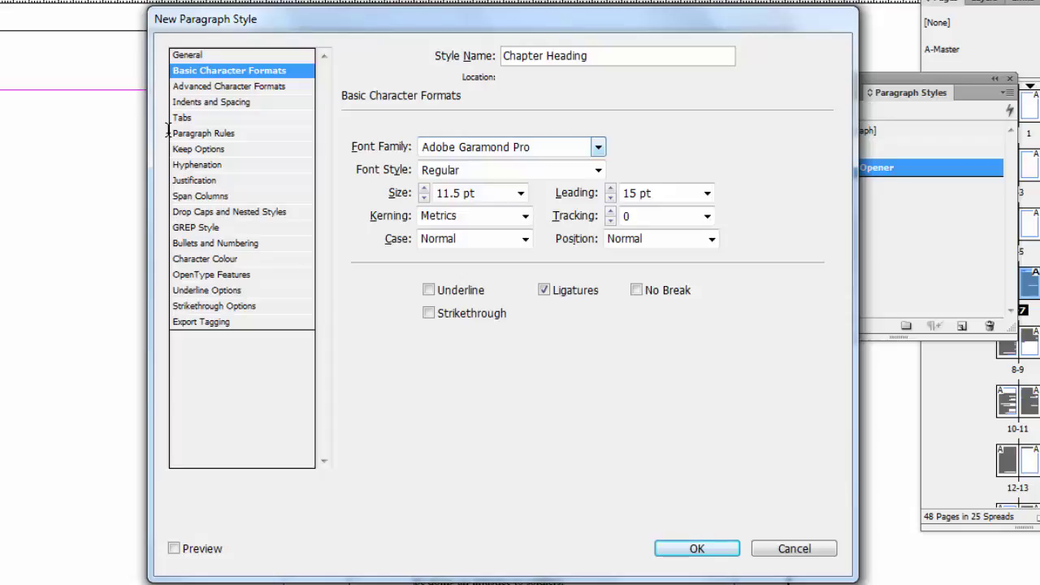
pyautogui.hotkey('alt', 'Down')
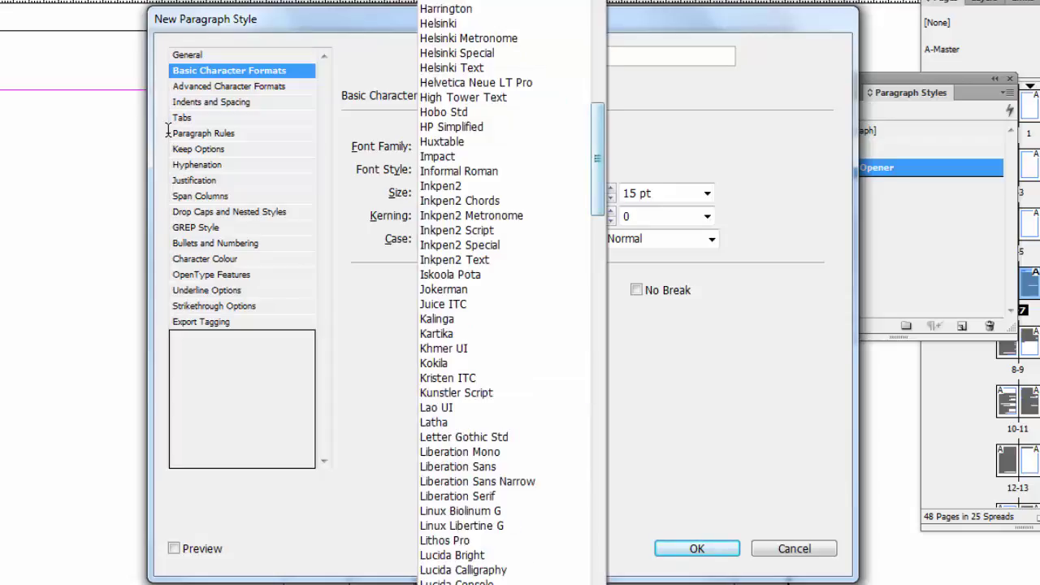
pyautogui.scroll(17, 168, 130)
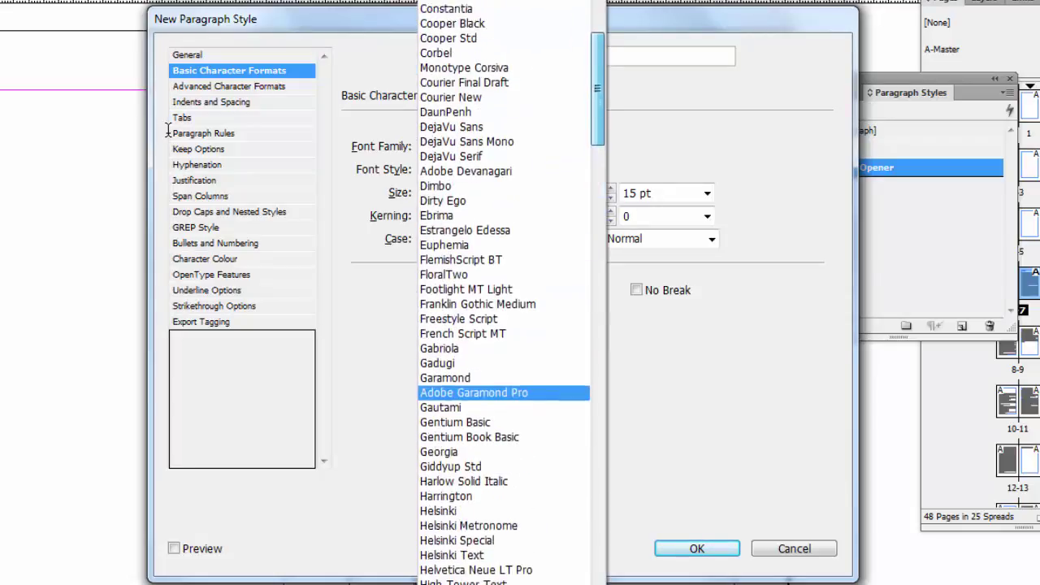
pyautogui.write('Cambria M')
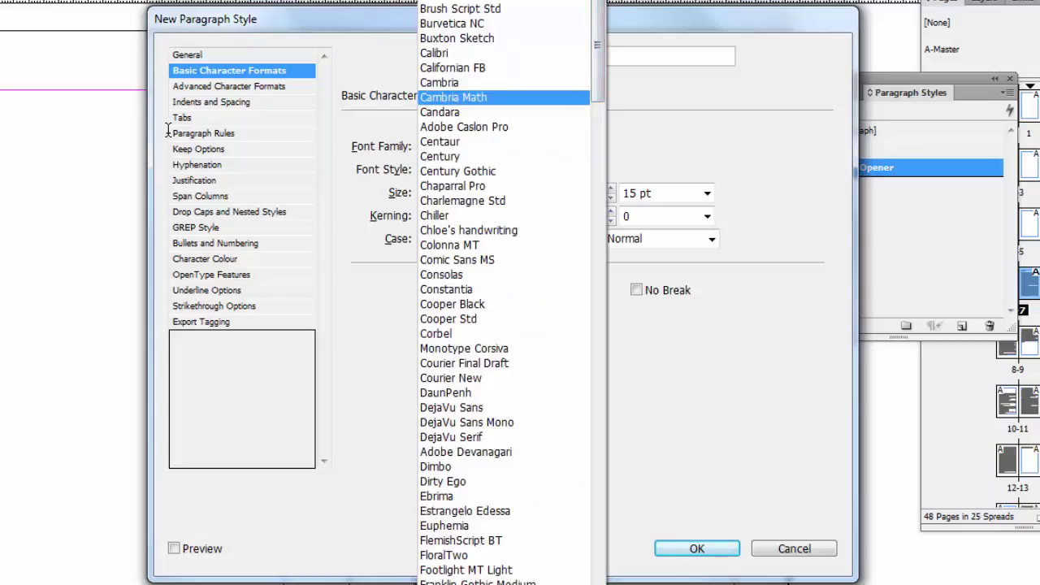
pyautogui.press('Up')
pyautogui.press('Up')
pyautogui.press('Up')
pyautogui.press('Return')
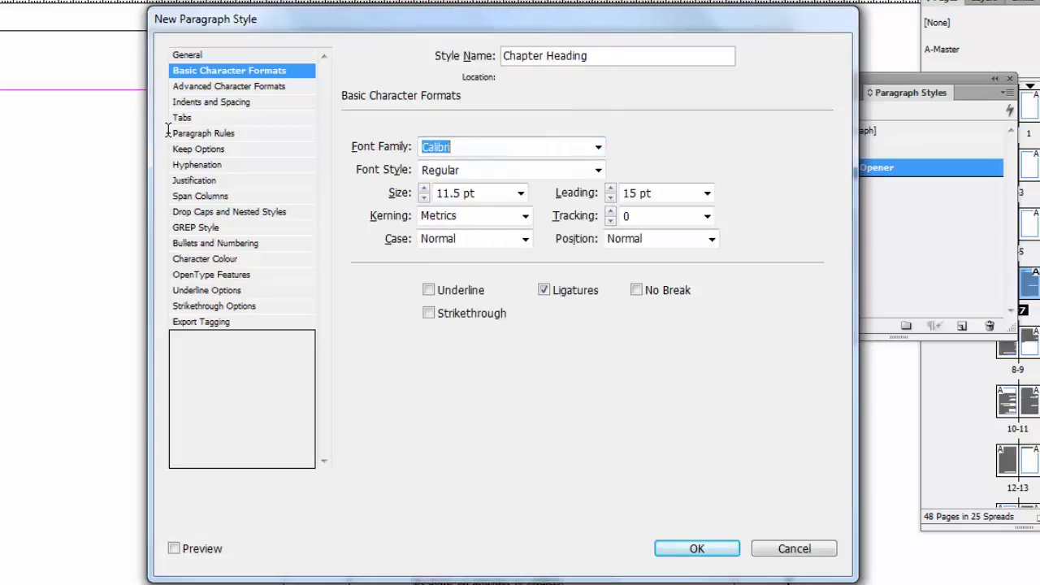
# Set the Chapter Heading style's size to 16 pt and its font style to Bold.
pyautogui.press('Up')
pyautogui.press('Up')
pyautogui.press('Up')
pyautogui.press('Up')
pyautogui.press('Up')
pyautogui.press('Tab')
pyautogui.hotkey('alt', 'Down')
pyautogui.press('Down')
pyautogui.press('Down')
pyautogui.press('Down')
pyautogui.press('Up')
pyautogui.press('Return')
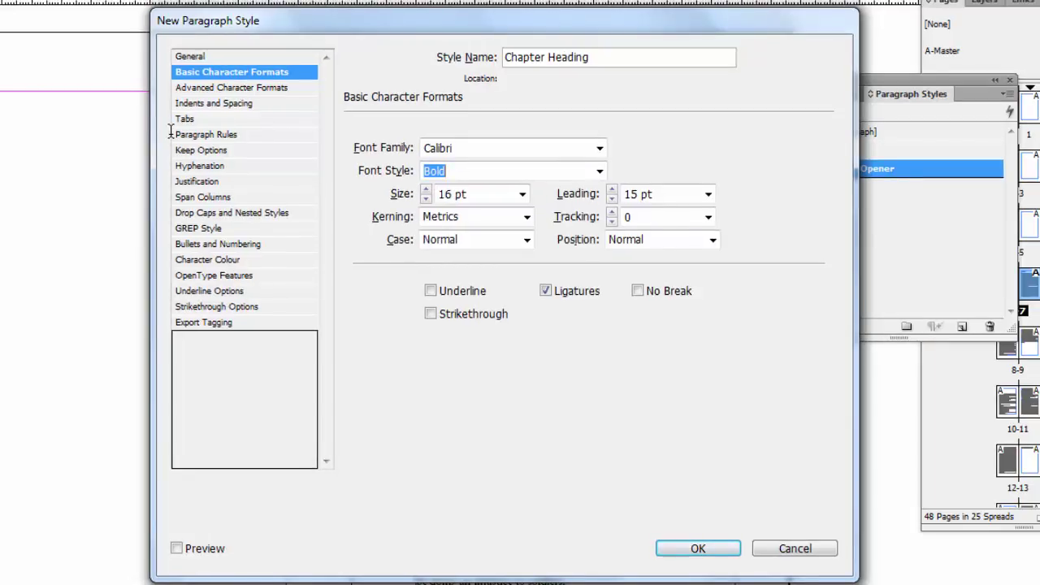
# Set the Chapter Heading style's alignment to Centre and save the new style.
pyautogui.hotkey('ctrl', '4')
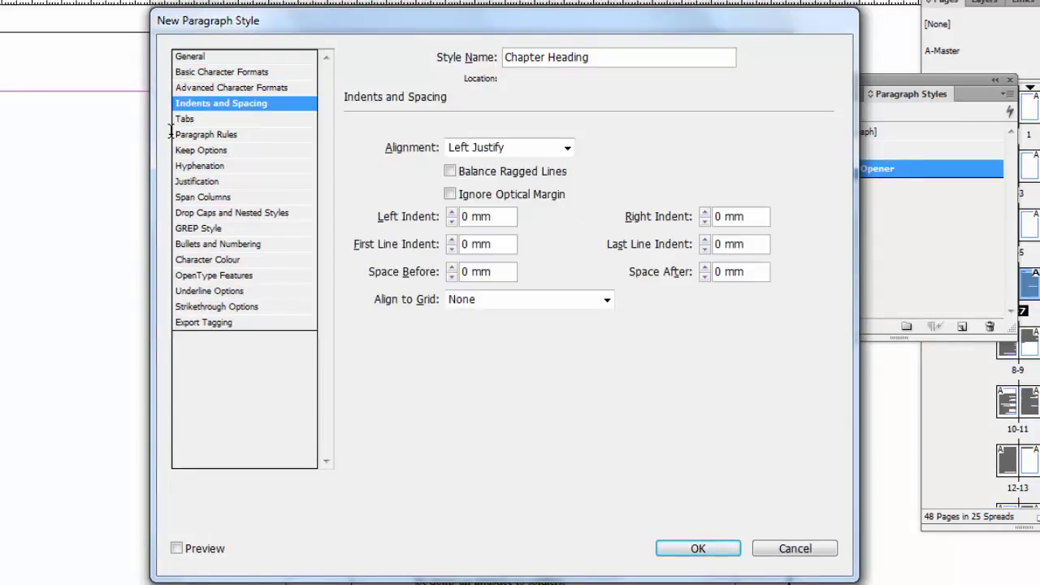
pyautogui.press('Tab')
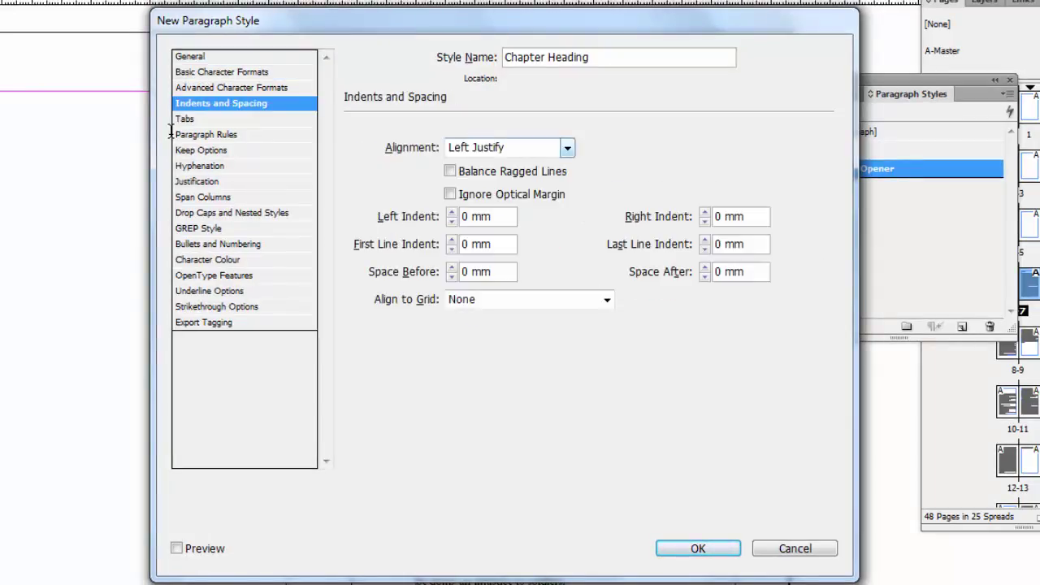
pyautogui.click(568, 148)
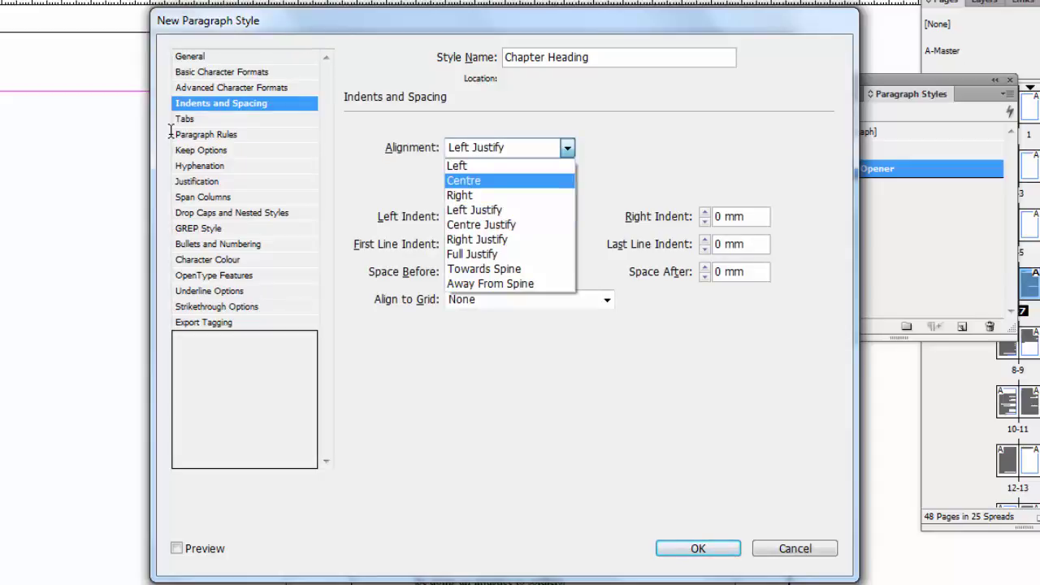
pyautogui.press('Return')
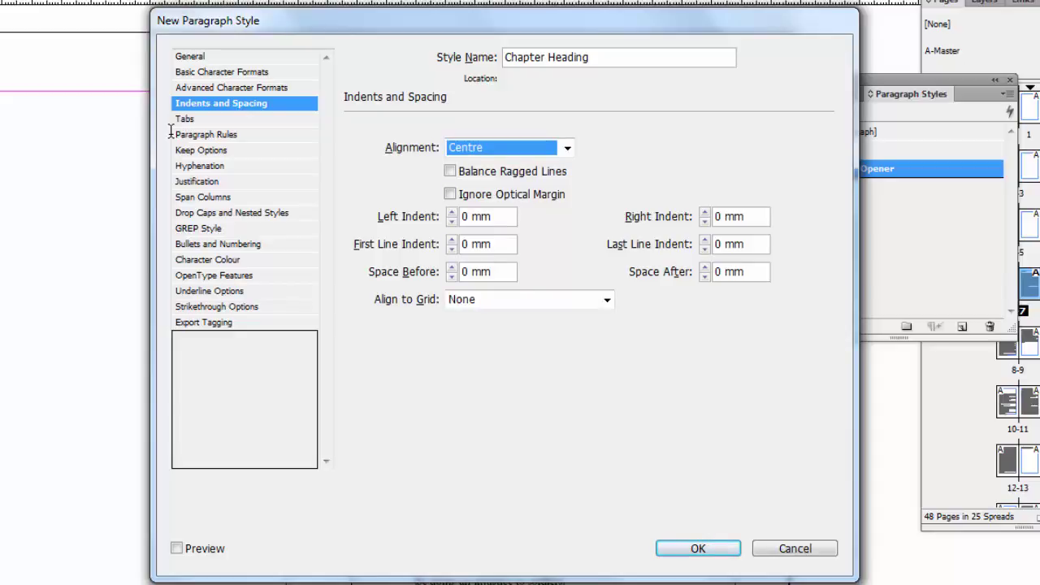
pyautogui.press('Return')
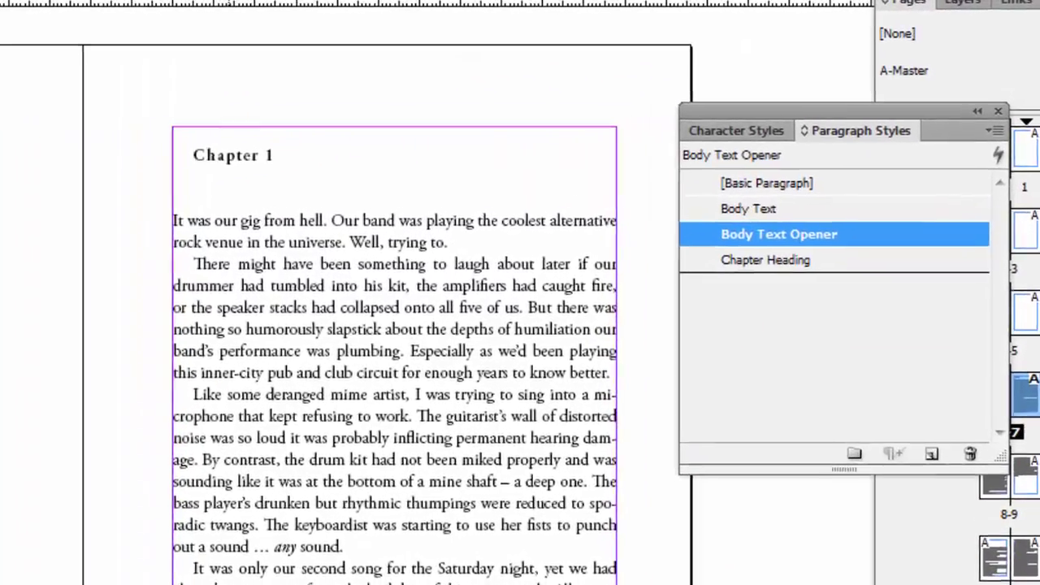
# Apply the Chapter Heading style to the Chapter 1 and Chapter 2 titles.
pyautogui.click(459, 111)
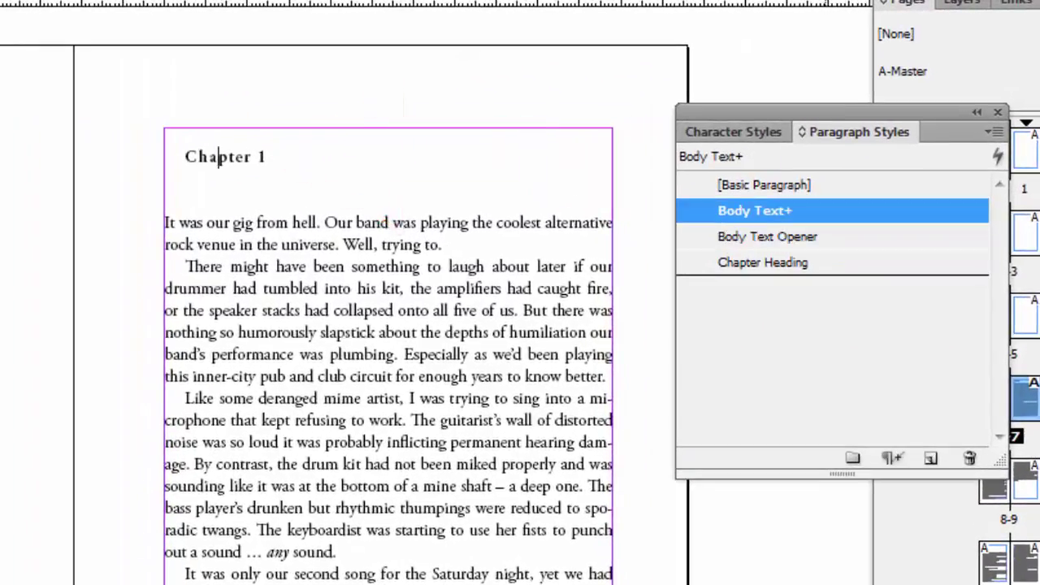
pyautogui.click(763, 263)
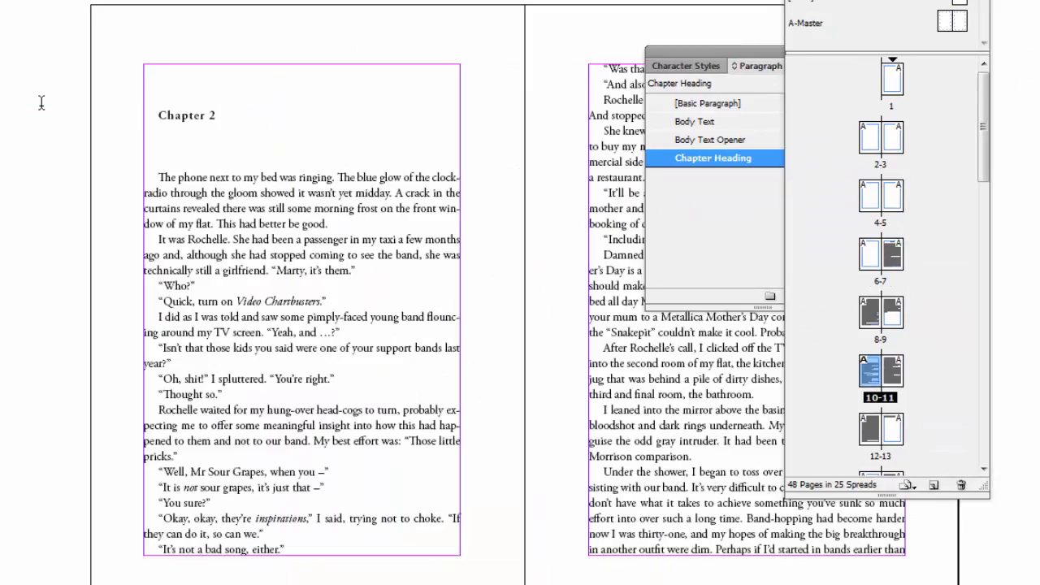
pyautogui.press('Down')
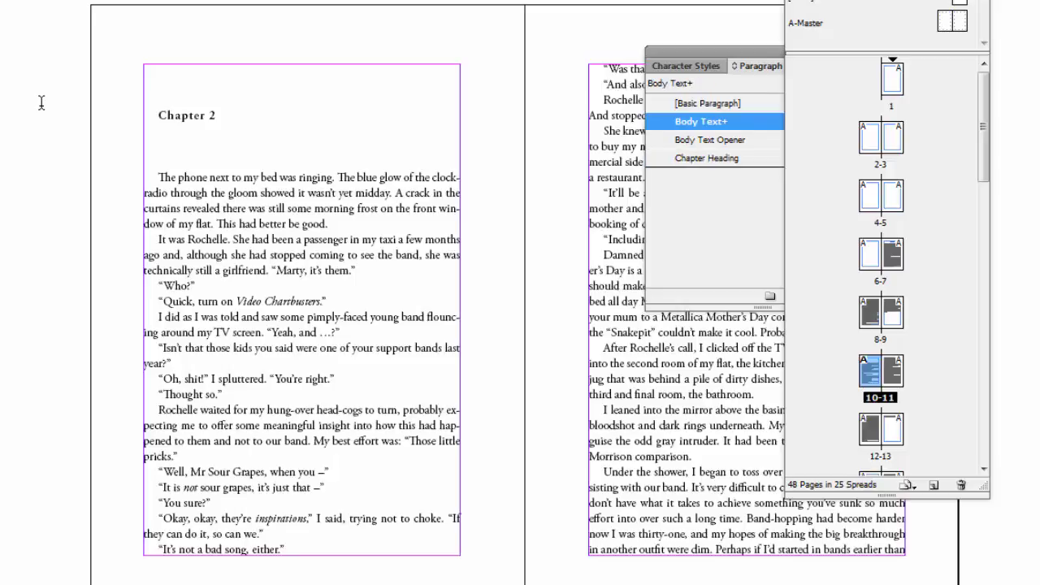
pyautogui.click(706, 158)
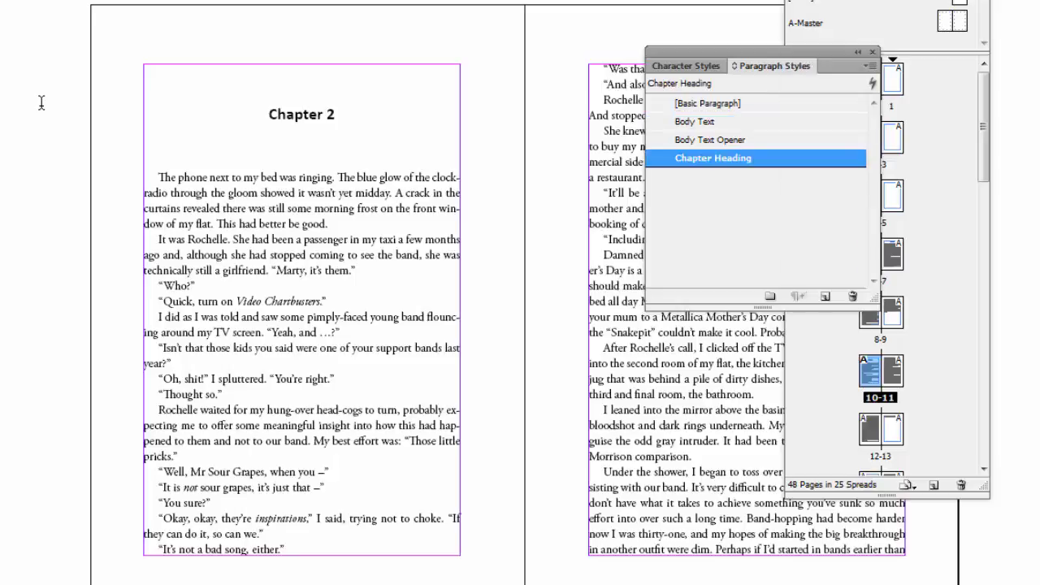
# Apply the Body Text Opener style to Chapter 2's opening paragraph.
pyautogui.press('Down')
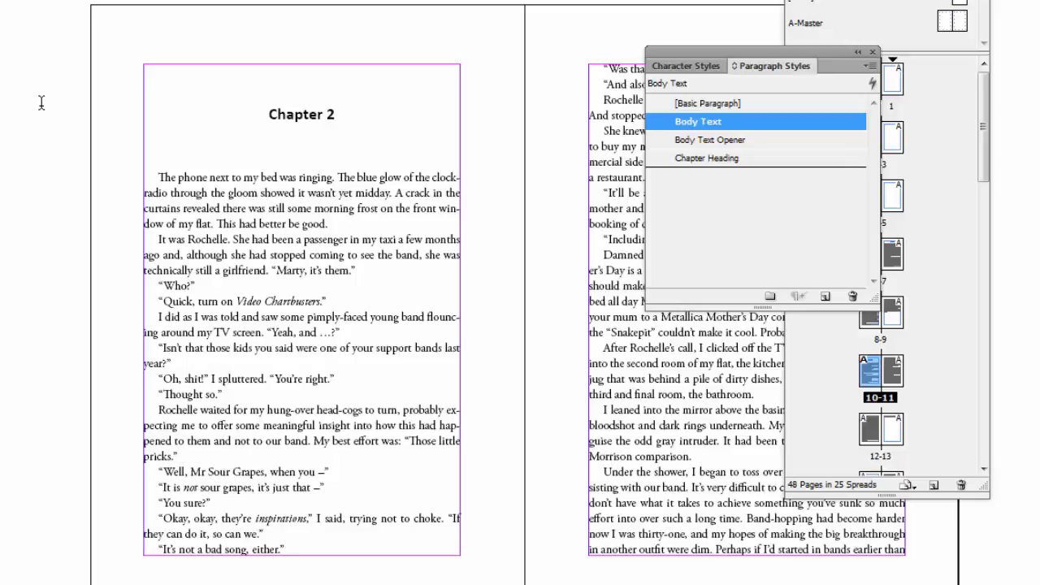
pyautogui.press('ctrl+KP_2')
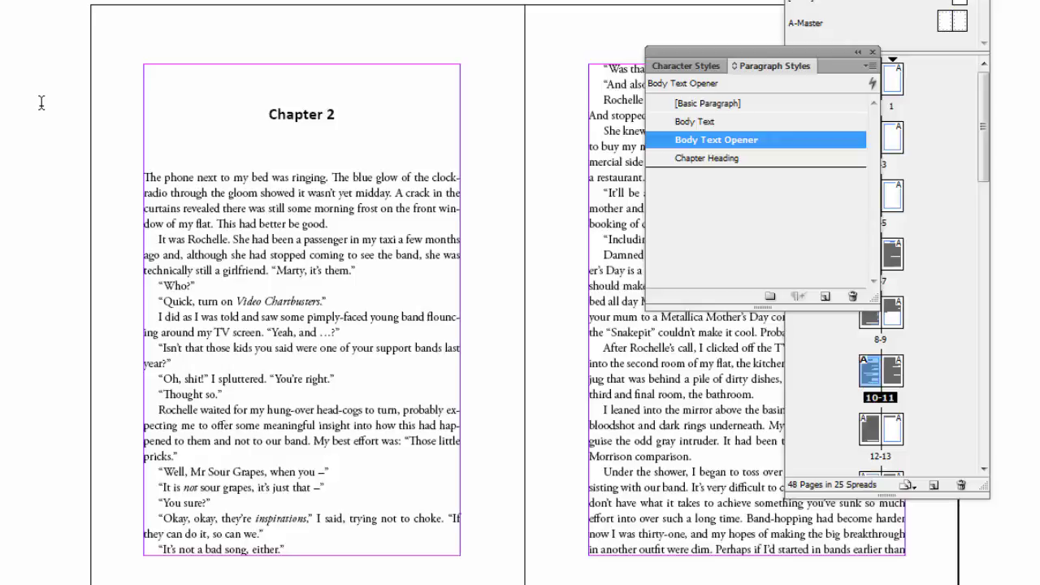
pyautogui.press('F12')
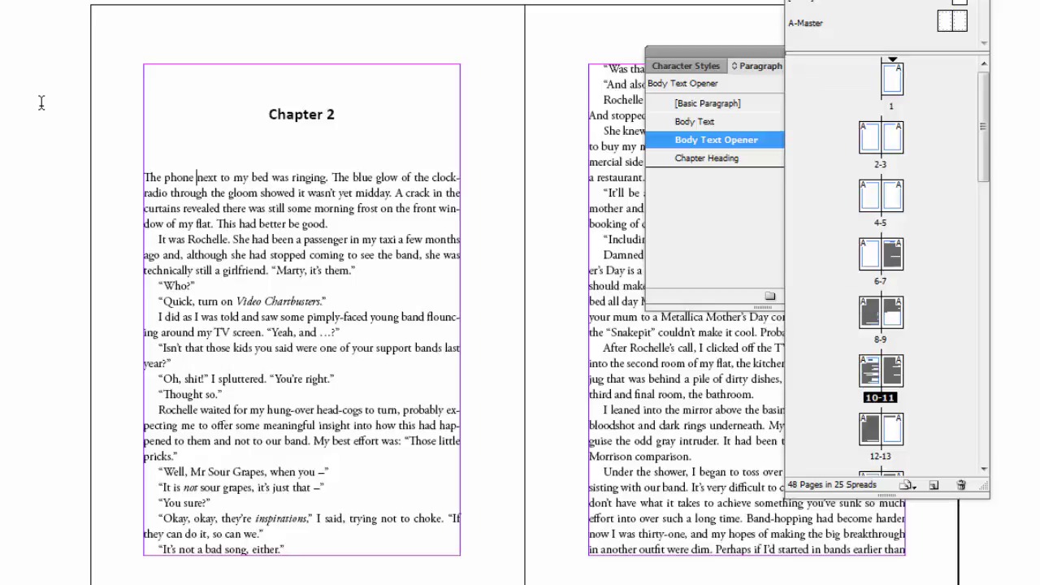
# Insert four blank lines above the Chapter 1 title to lower it on the page.
pyautogui.hotkey('ctrl', 'pageup')
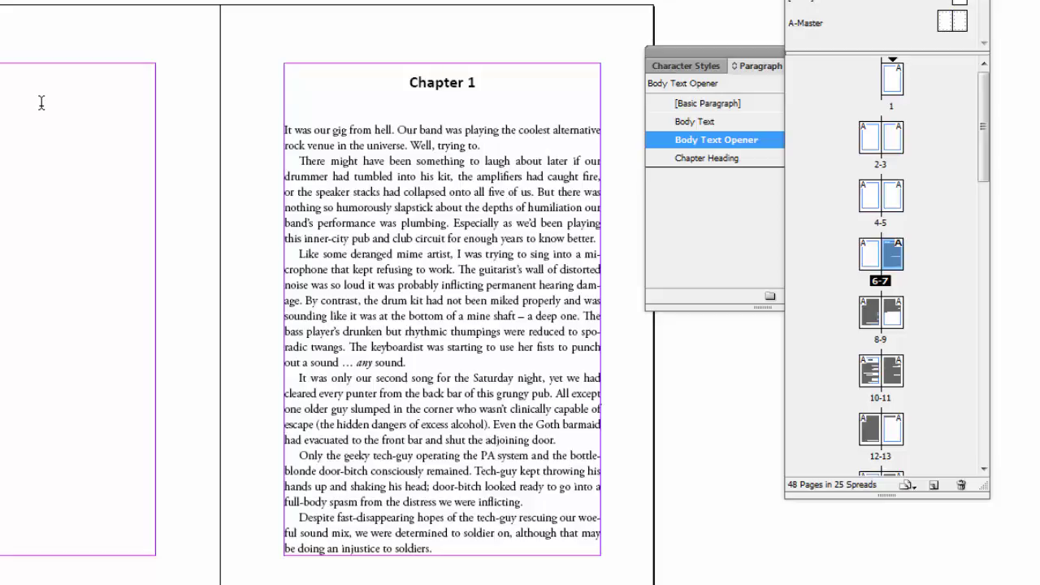
pyautogui.press('Up')
pyautogui.press('Return')
pyautogui.press('Return')
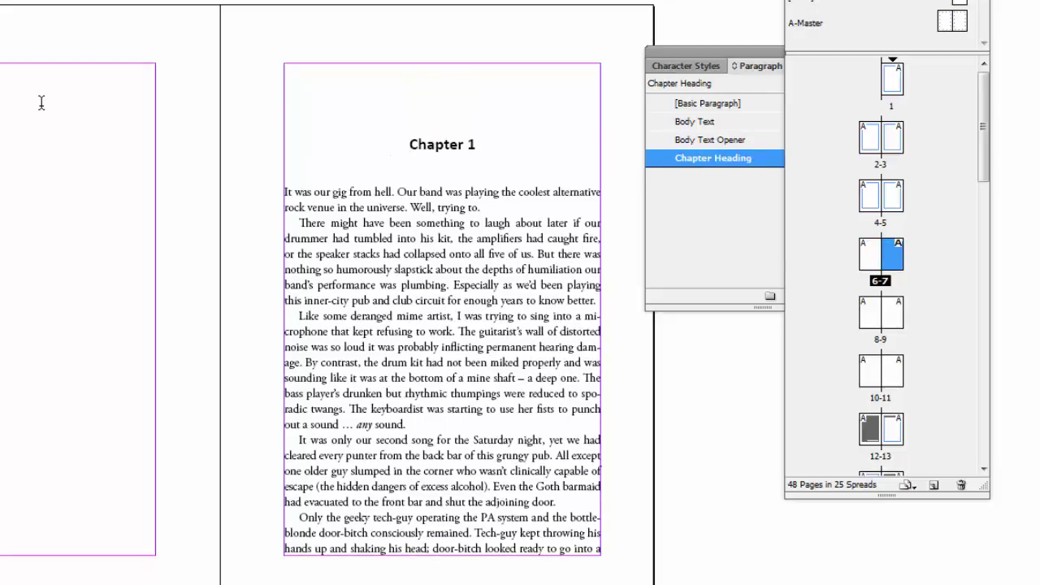
# Add four more blank lines between the Chapter 1 title and its opening paragraph.
pyautogui.press('End')
pyautogui.press('Return')
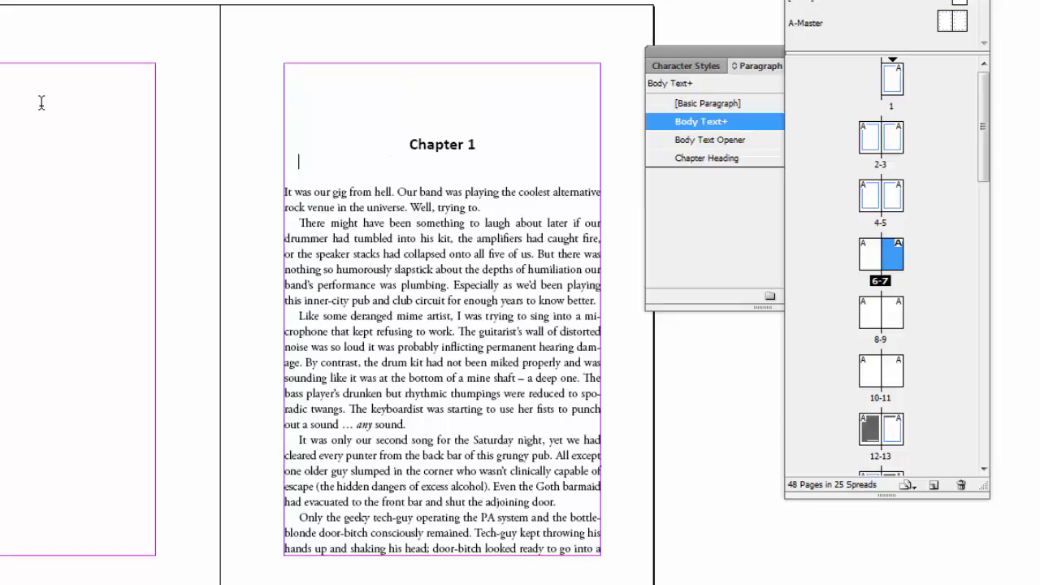
pyautogui.press('Return')
pyautogui.press('Return')
pyautogui.press('Return')
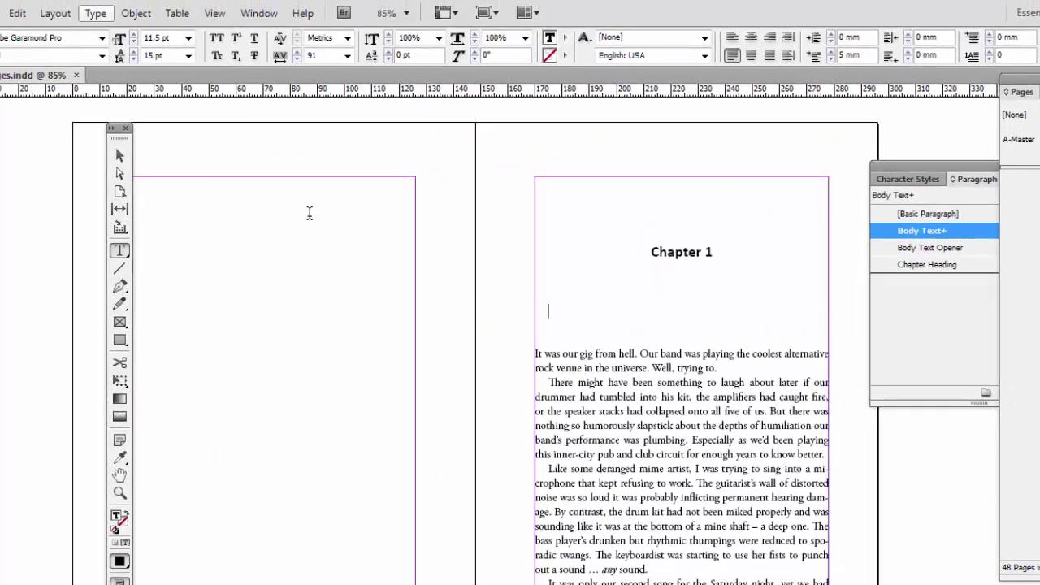
# Show hidden characters and apply the Body Text style to the four centred blank paragraphs above the Chapter 1 title.
pyautogui.hotkey('alt', 't')
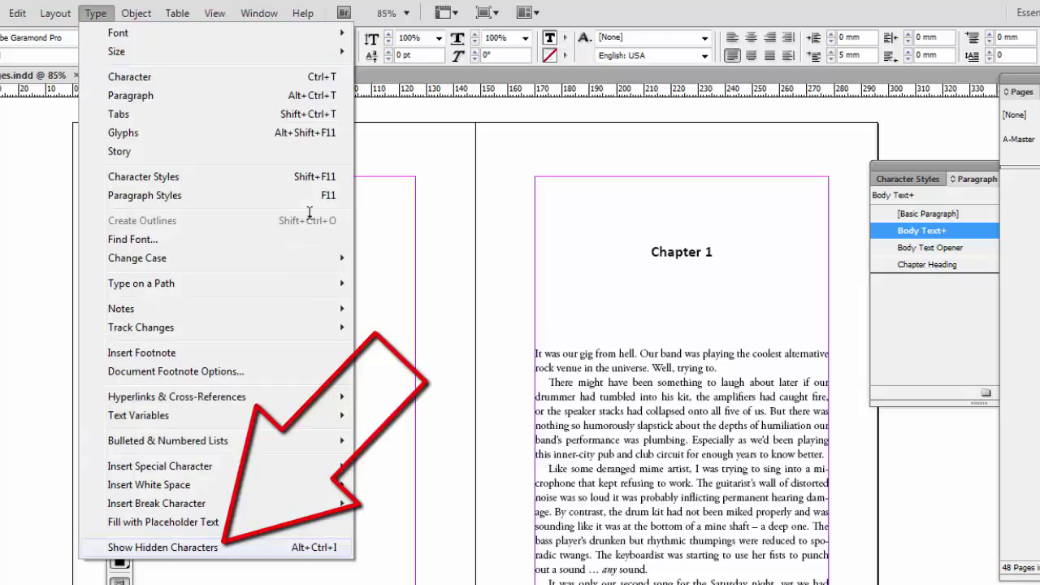
pyautogui.hotkey('ctrl', 'alt', 'i')
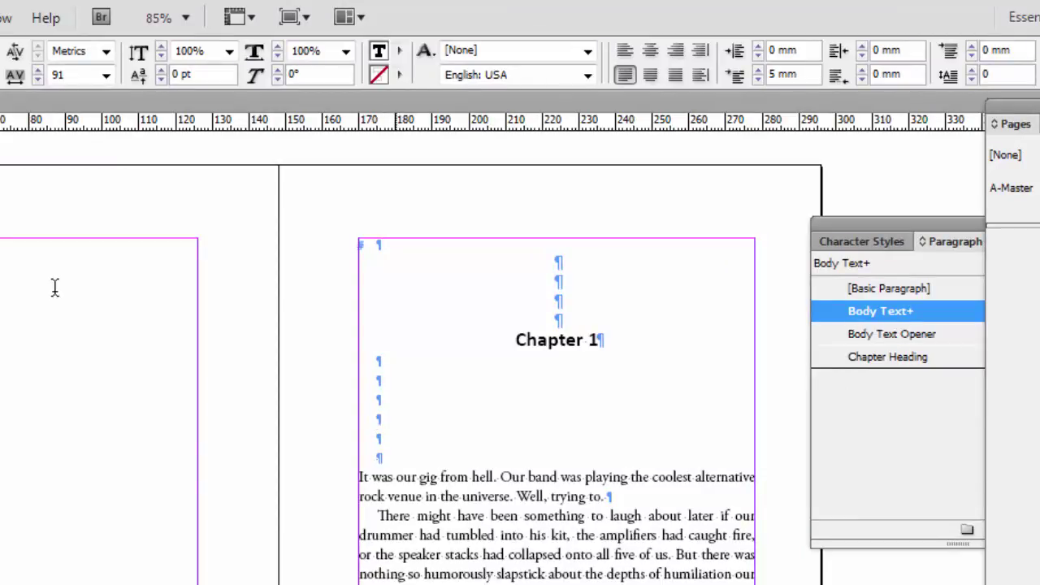
pyautogui.moveTo(556, 258); pyautogui.dragTo(574, 321)
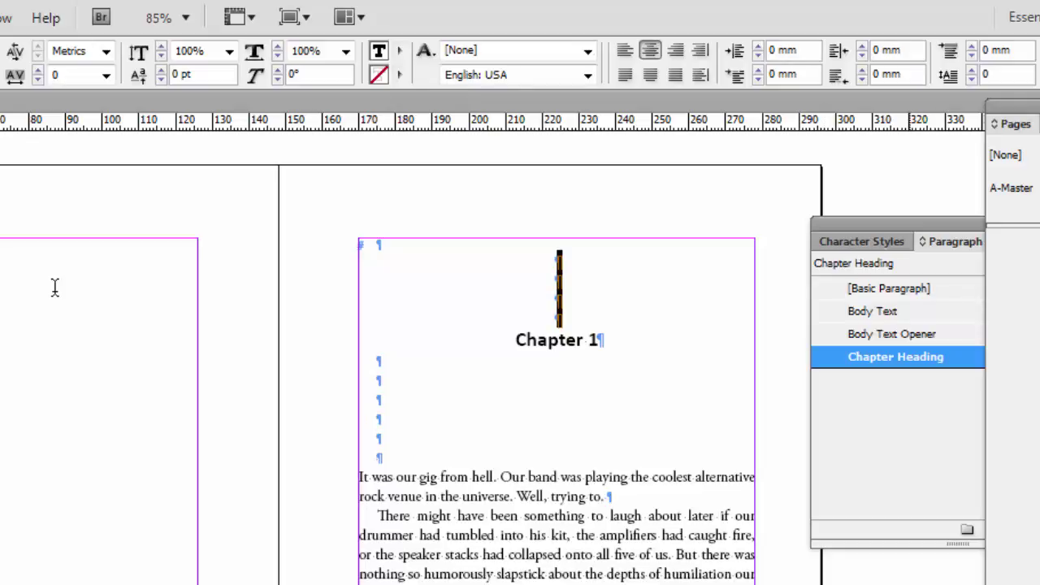
pyautogui.click(908, 311)
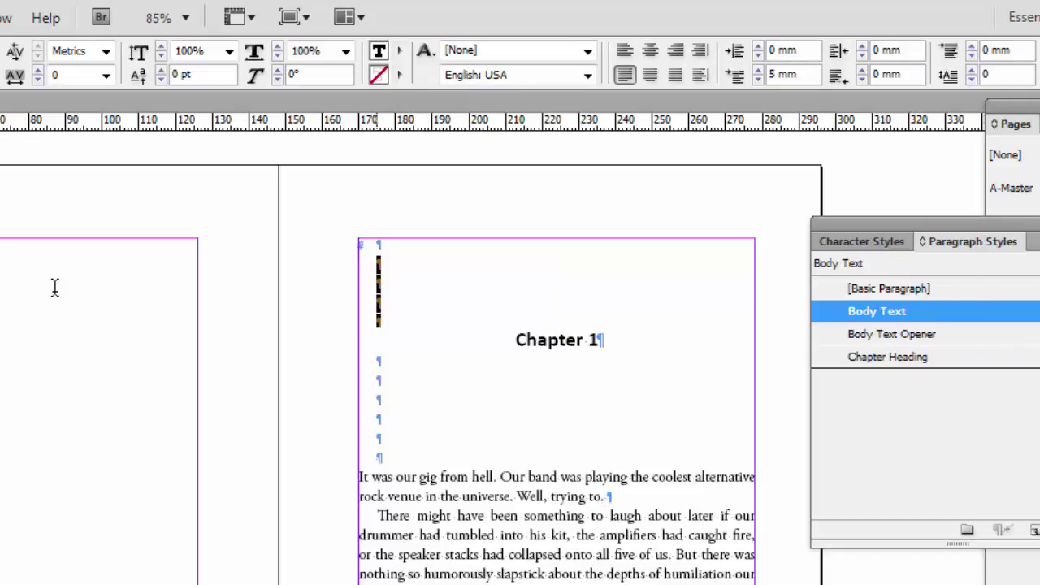
# Clear the Body Text style overrides from the six blank paragraphs below the Chapter 1 title.
pyautogui.moveTo(379, 381); pyautogui.dragTo(391, 418)
pyautogui.moveTo(378, 361); pyautogui.dragTo(396, 457)
pyautogui.hotkey('shift', 'Down')
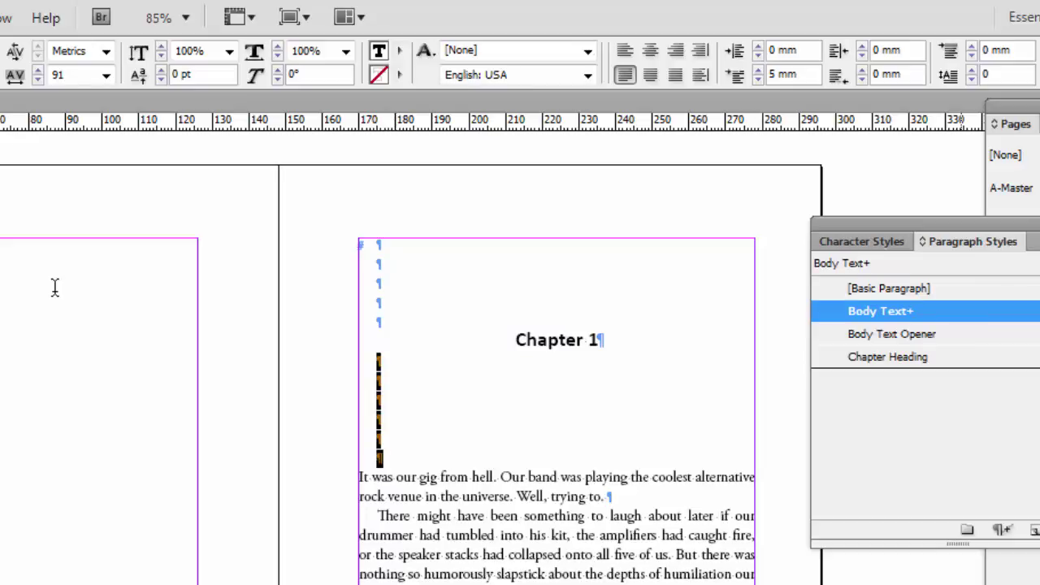
pyautogui.hotkey('ctrl', 'alt', 'q')
pyautogui.click(389, 245)
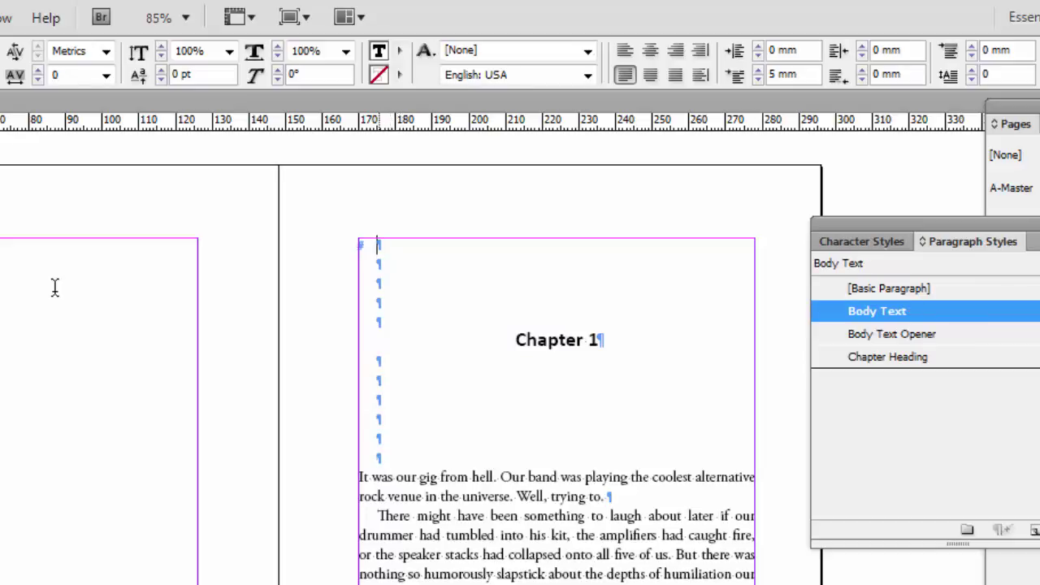